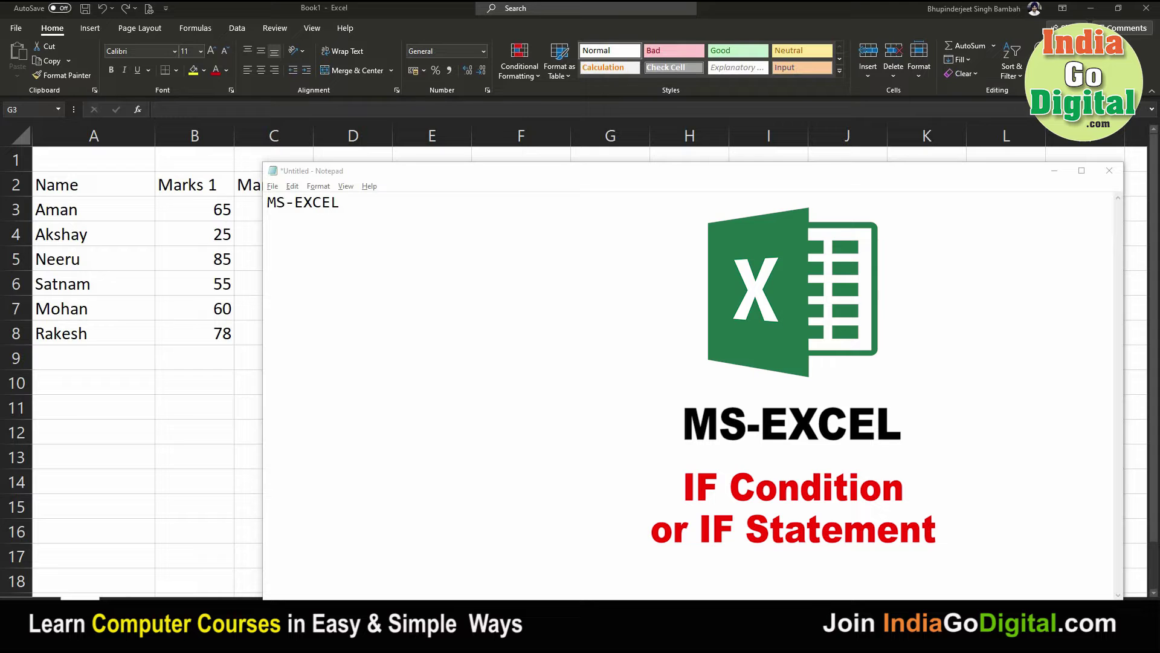
- In Notepad, write the sample formula =if(b1>50,"TRUE","FALSE") under the MS-EXCEL heading
left_click(409, 221)
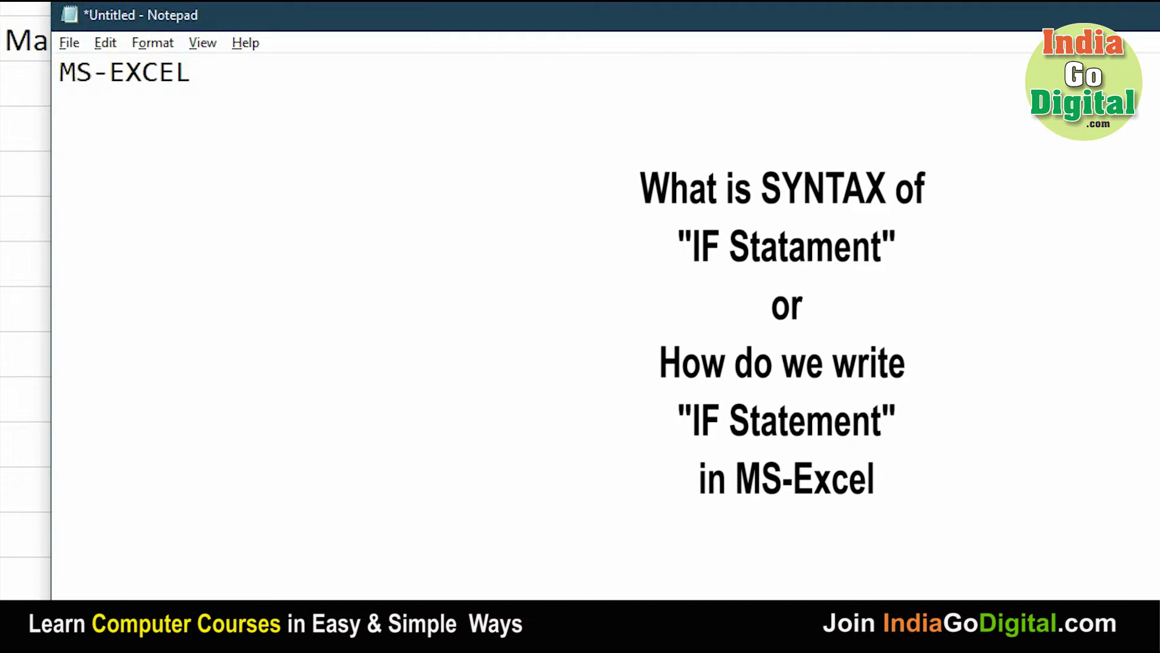
type("=if")
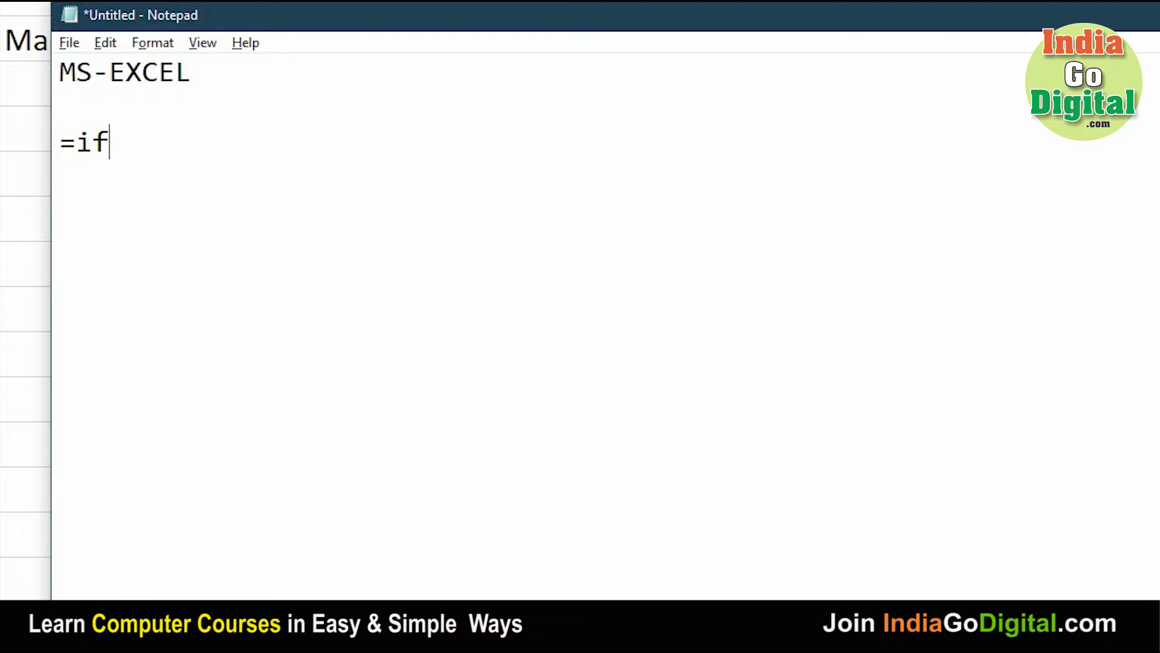
type("(")
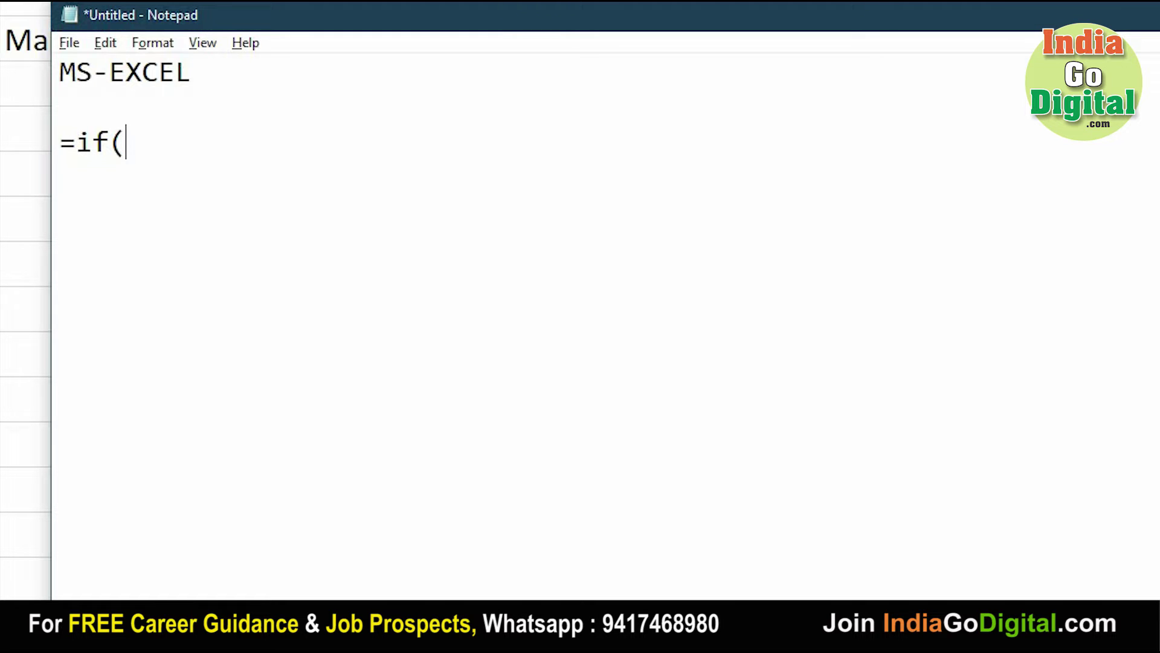
type("b1>")
type("50,")
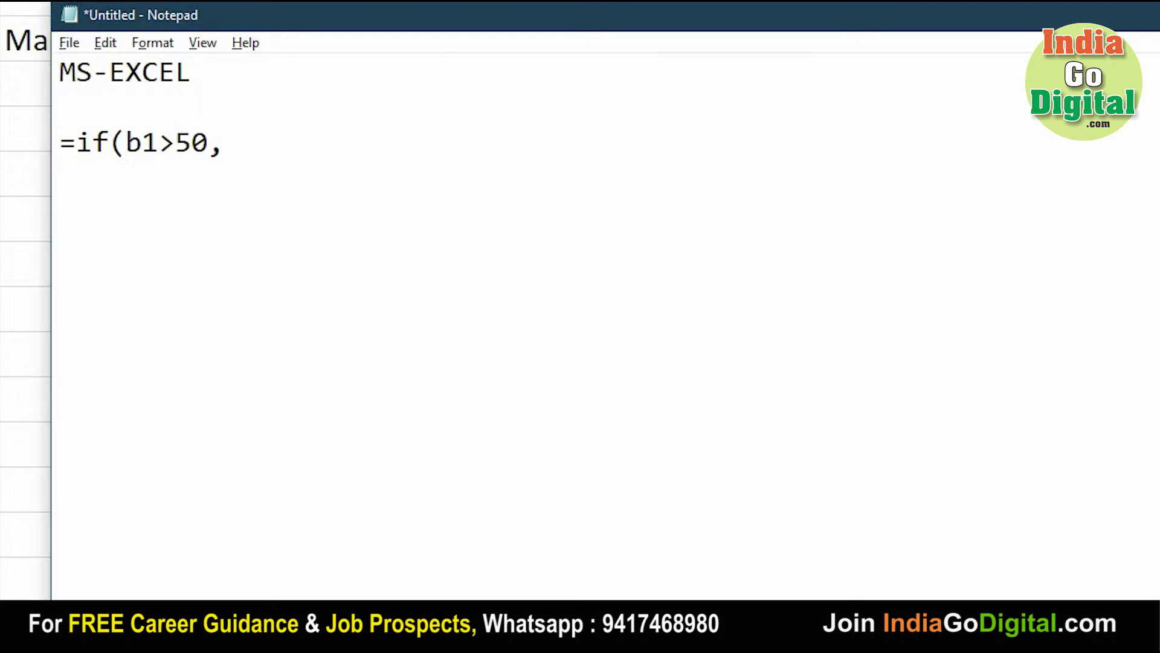
type("\"T")
type("RUE\"")
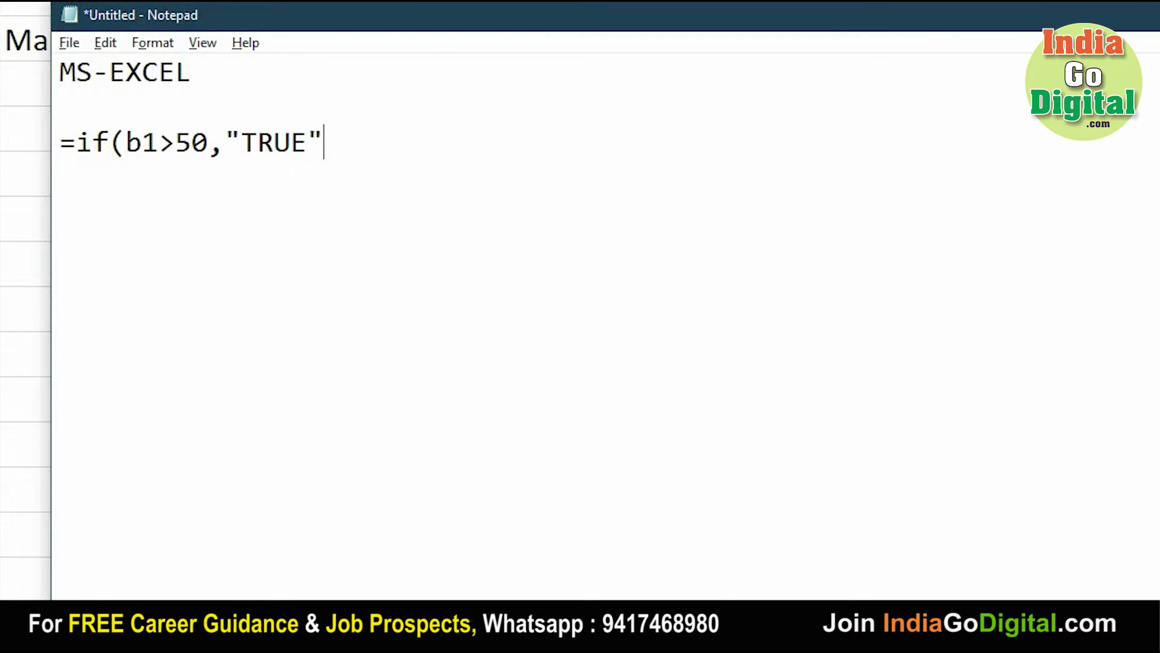
type(",\"")
type("FALSE")
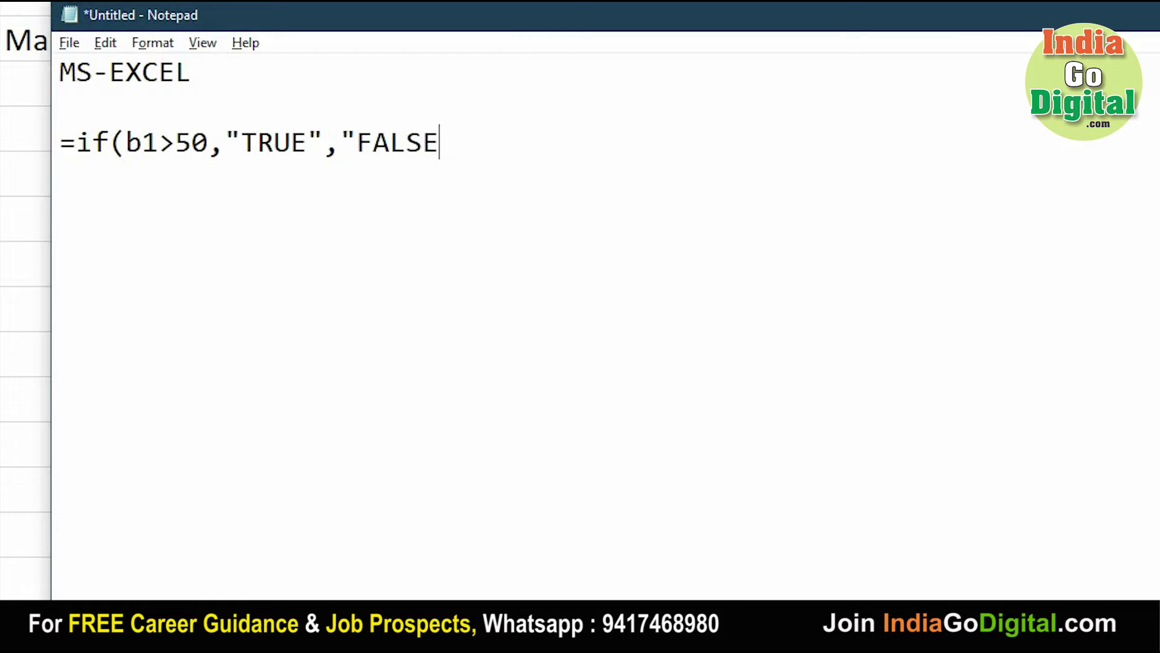
type("\")")
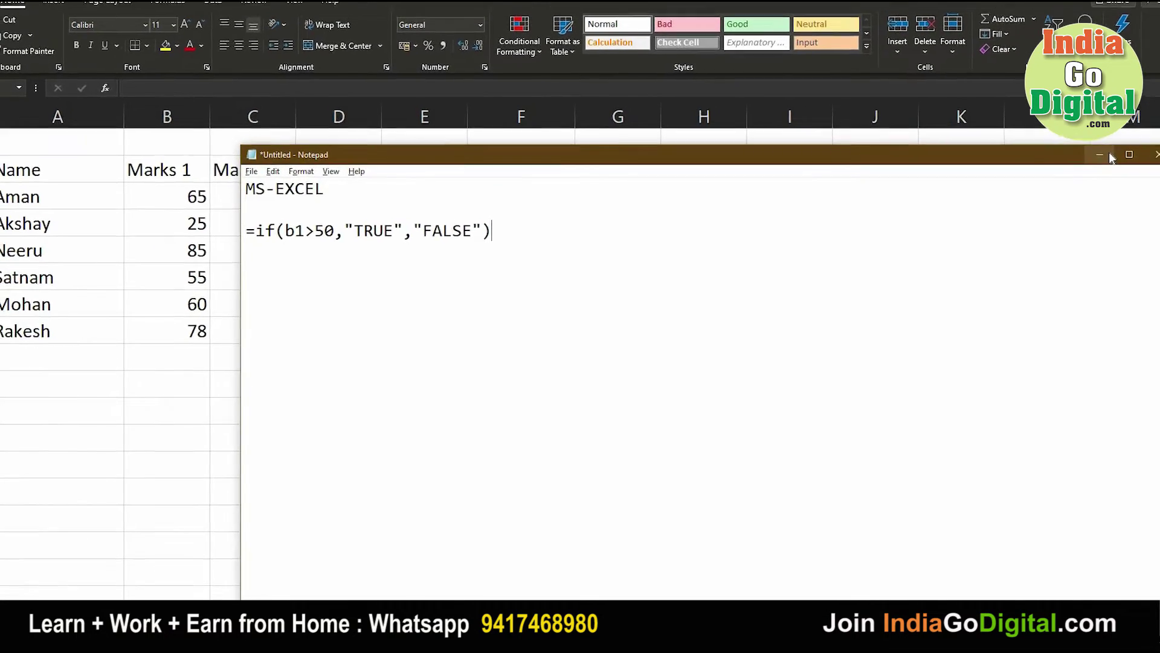
- Fill Total in E3:E8 with =SUM(B3:D3), summing each student's three marks
left_click(1132, 143)
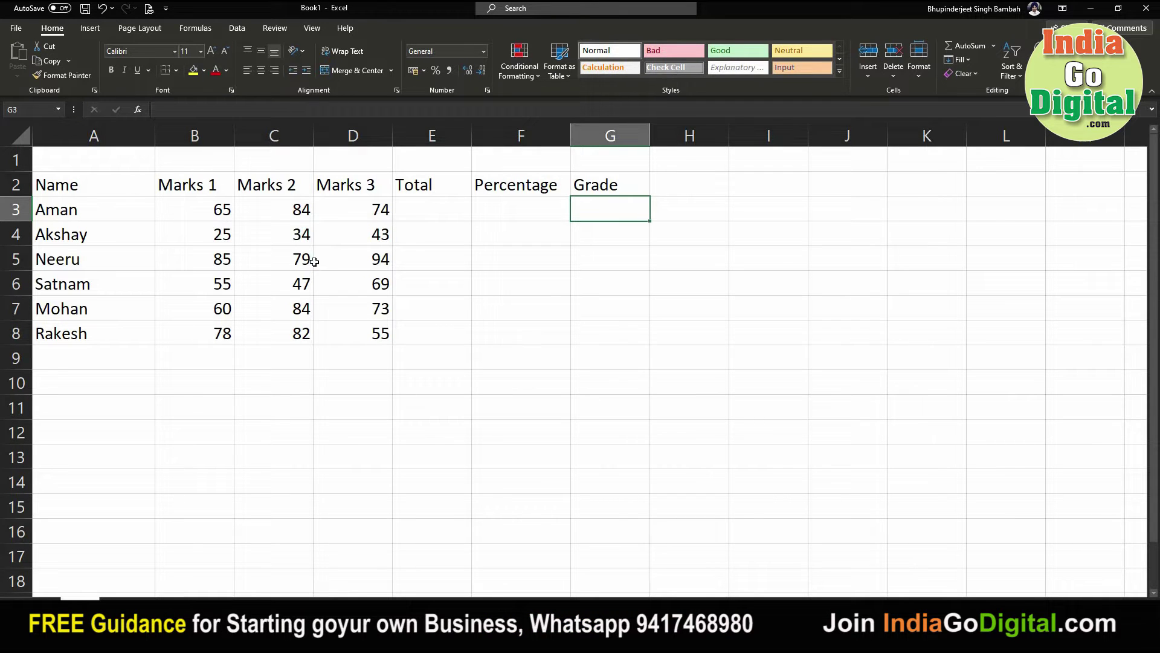
left_click(452, 216)
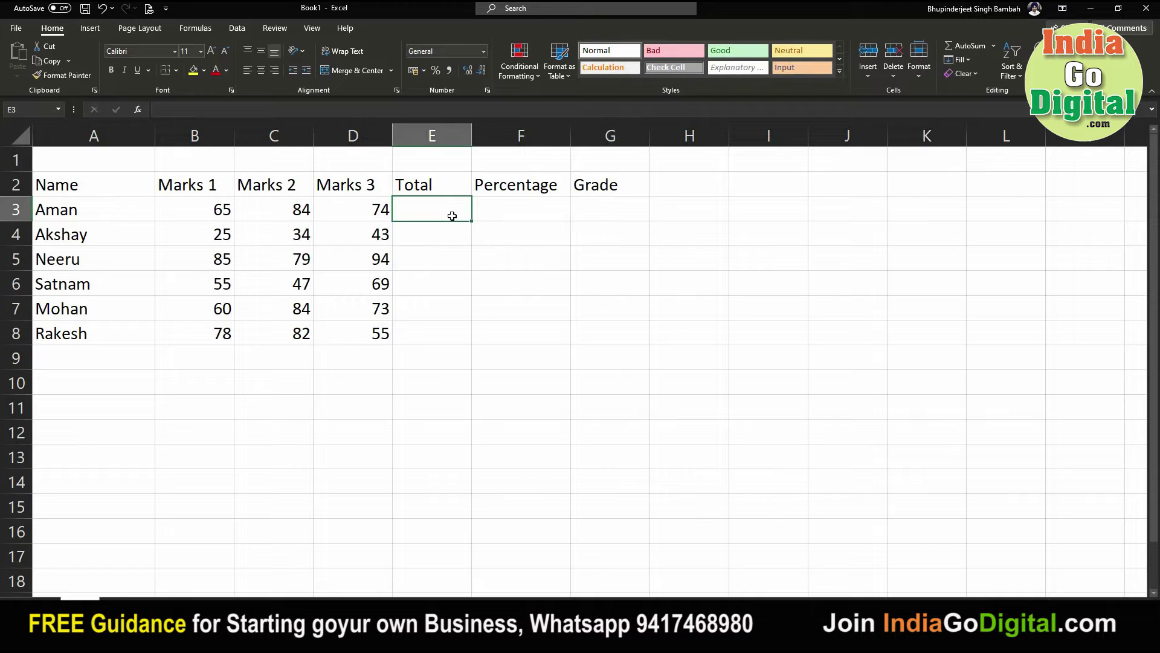
type("=su")
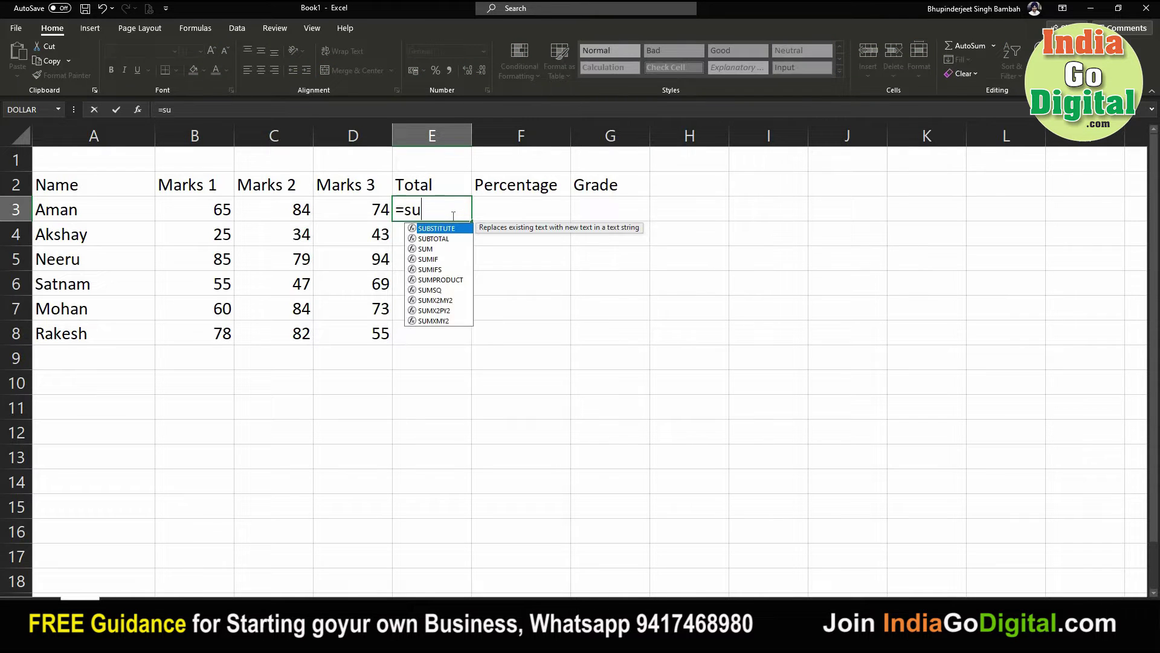
type("m(")
key("Left")
key("Left")
key("Left")
key("shift+Right")
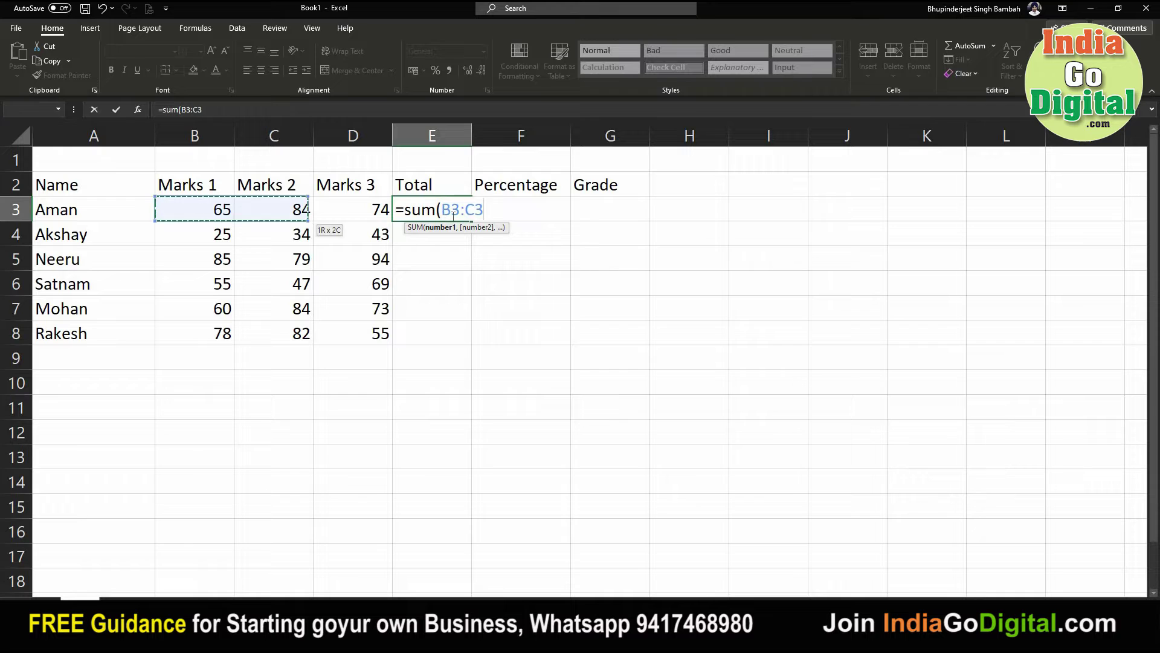
key("shift+Right")
key("Return")
left_click(450, 216)
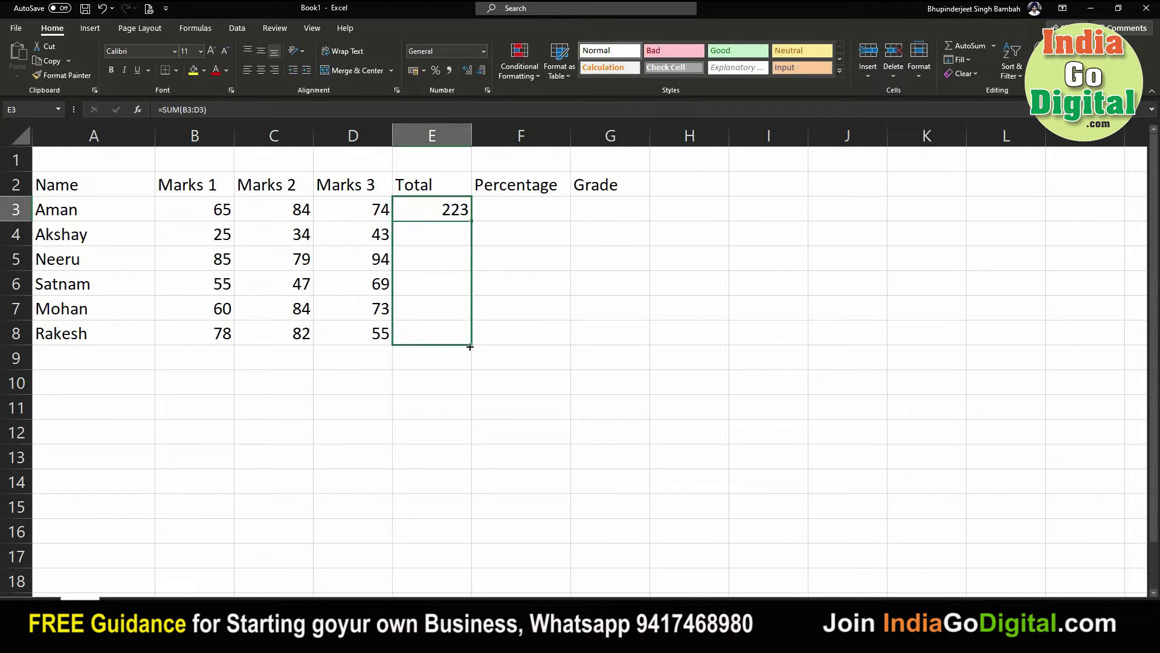
left_click_drag(471, 320, 471, 343)
- Fill Percentage in F3:F8 with =E3/3, each total divided by 3
key("Right")
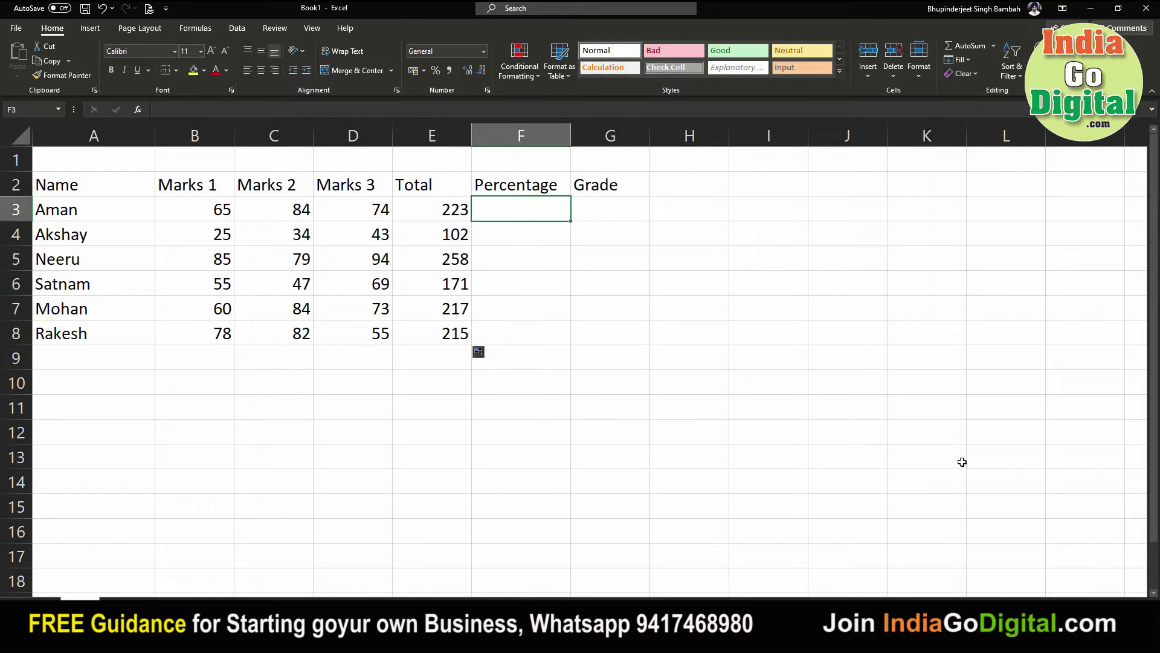
type("=")
key("Left")
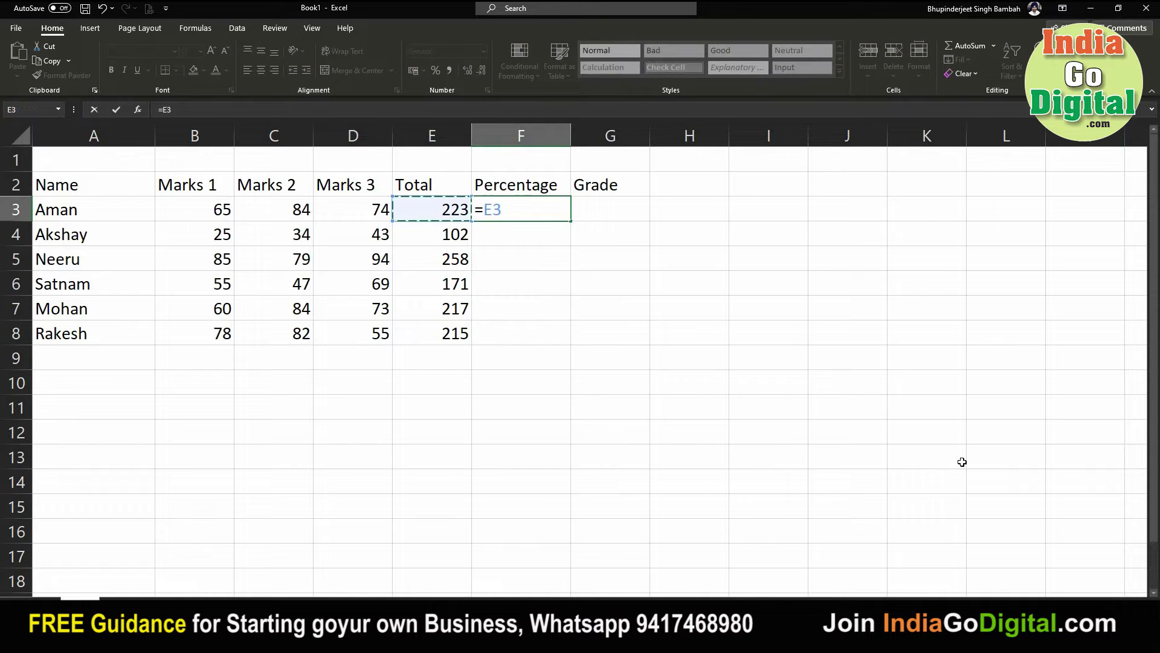
type("/3")
key("Return")
key("Up")
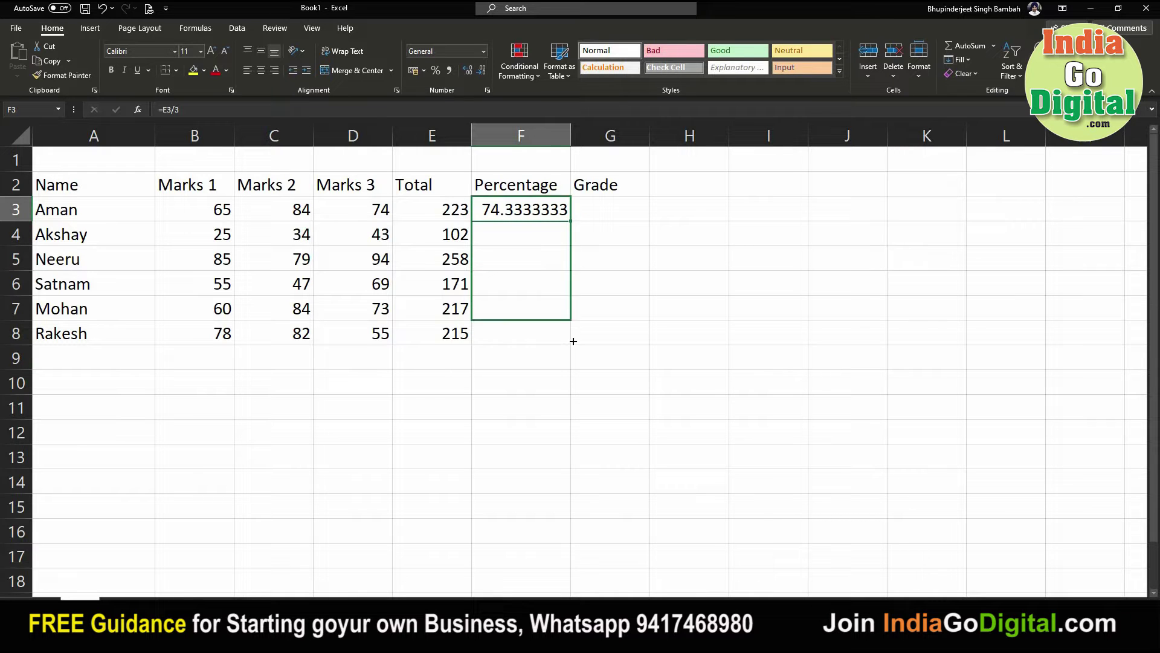
left_click_drag(572, 222, 572, 341)
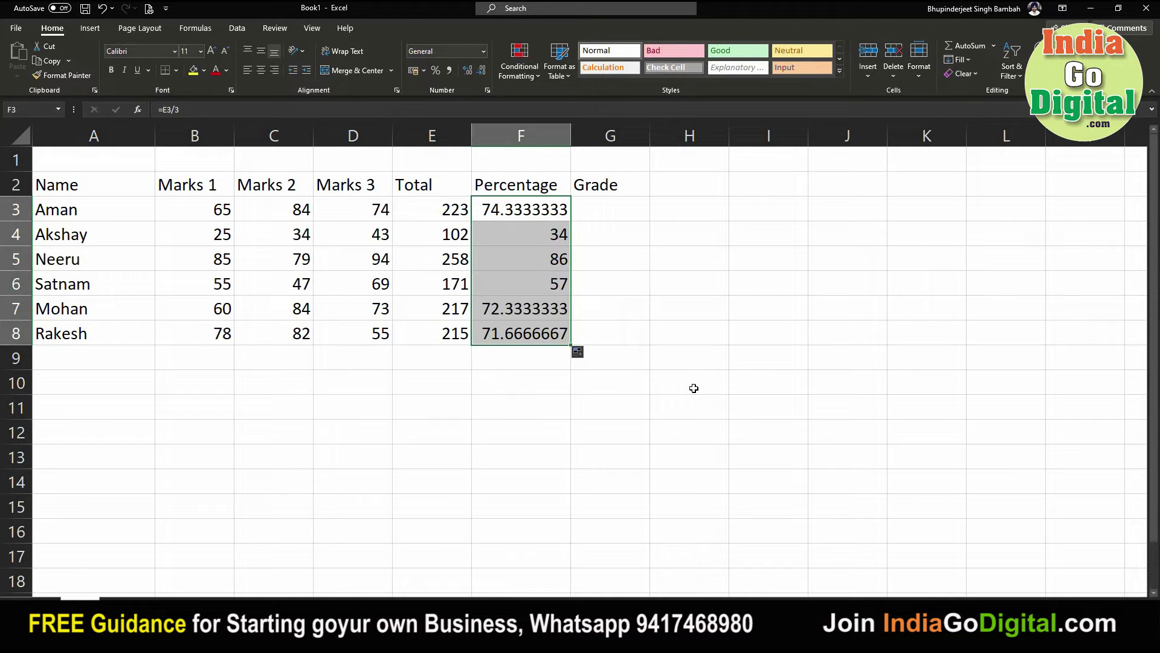
left_click(629, 215)
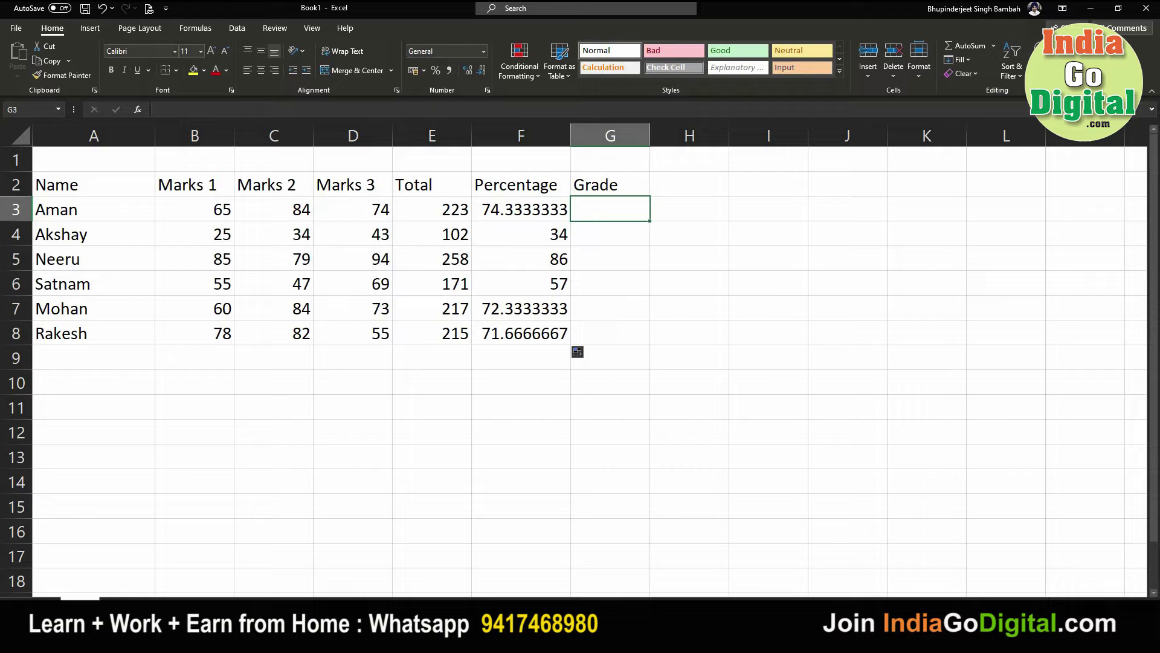
- Enter =IF(F3>50,1,0) in G3 and fill it down the Grade column to G8
type("=")
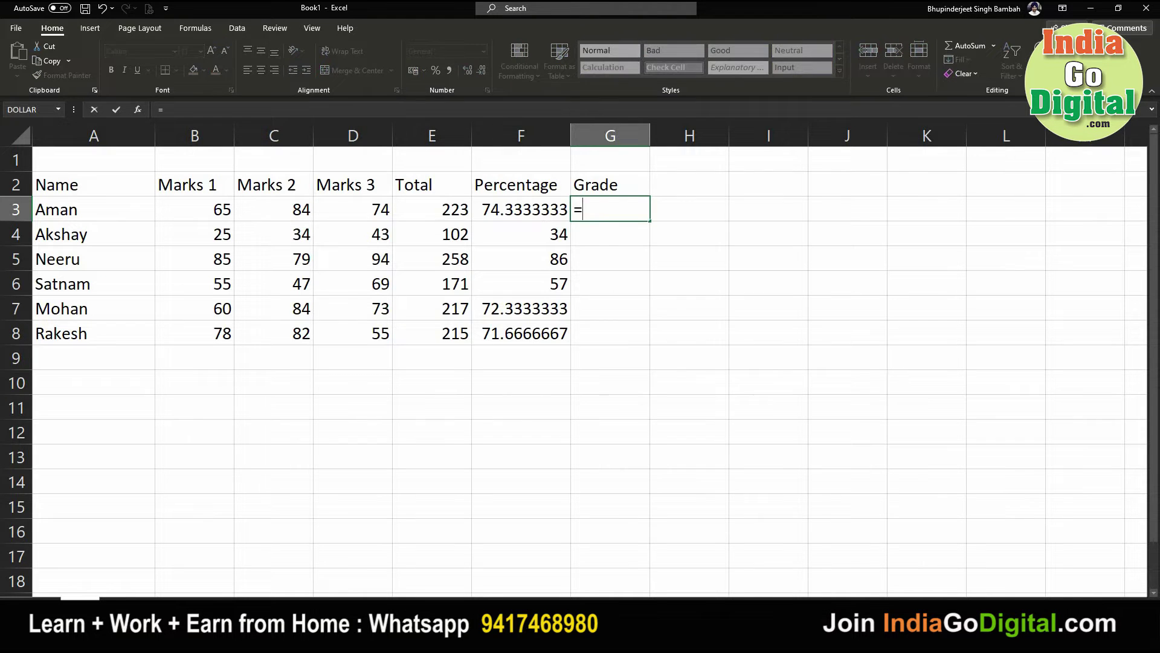
type("if")
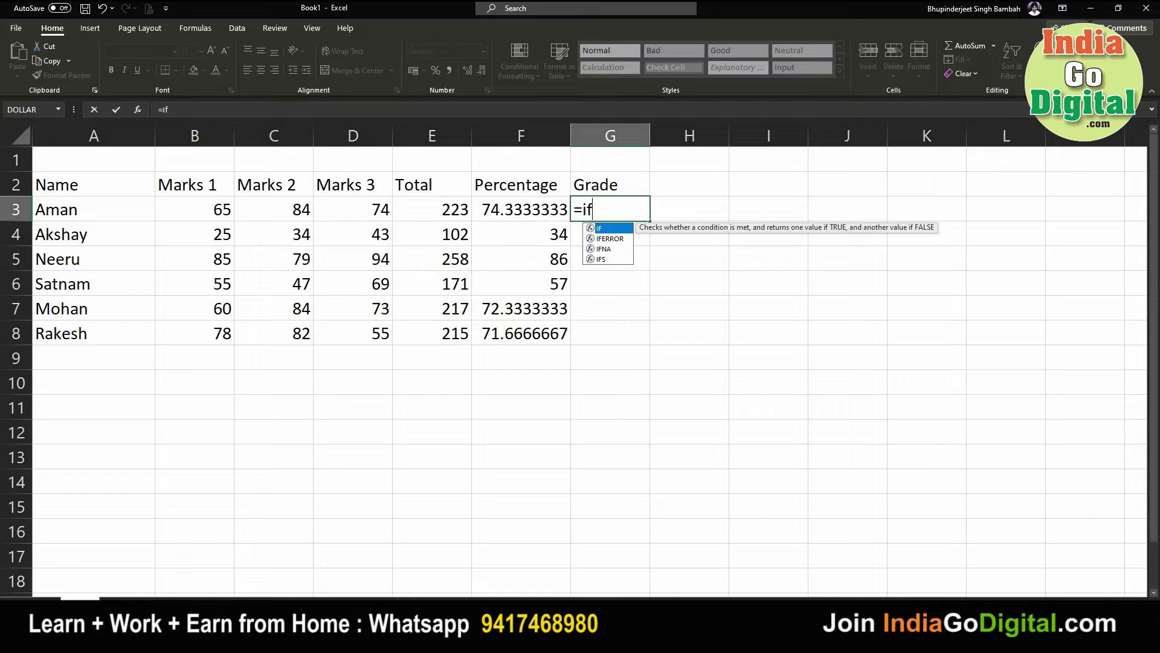
type("(")
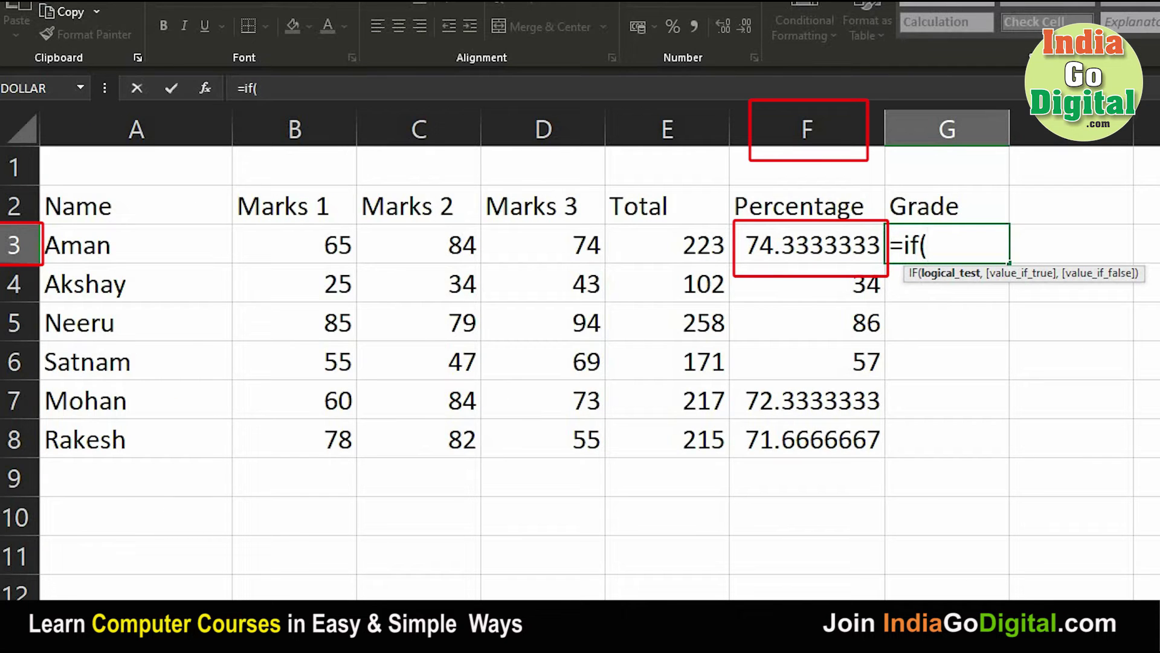
type("f3")
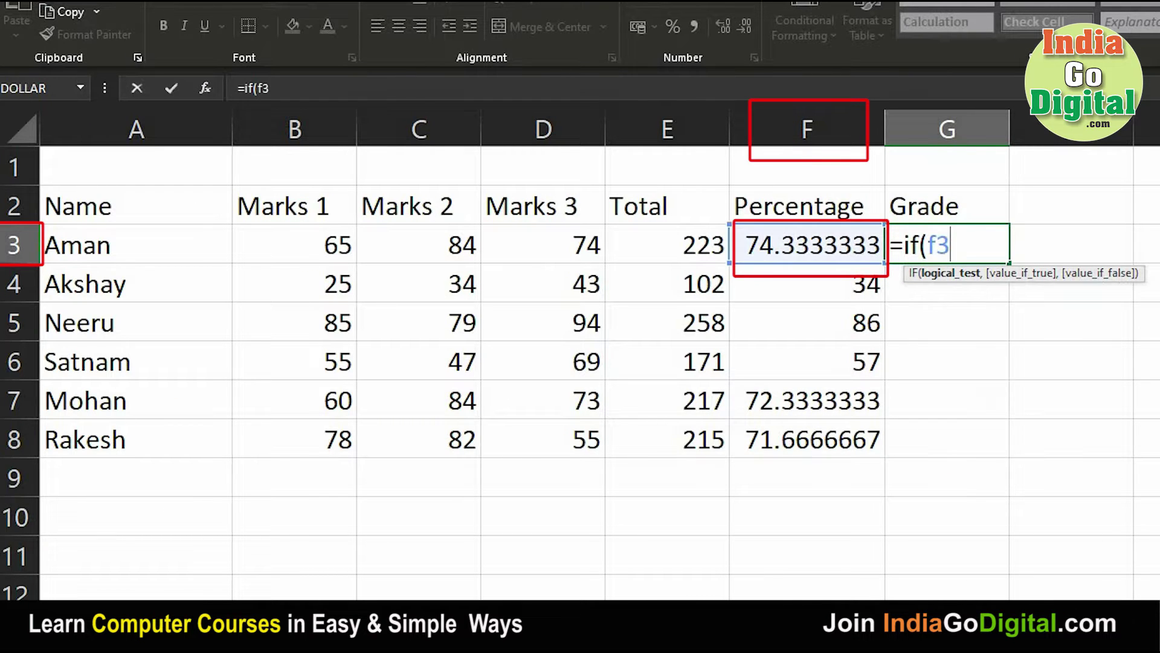
type(">")
type("50")
type(",1")
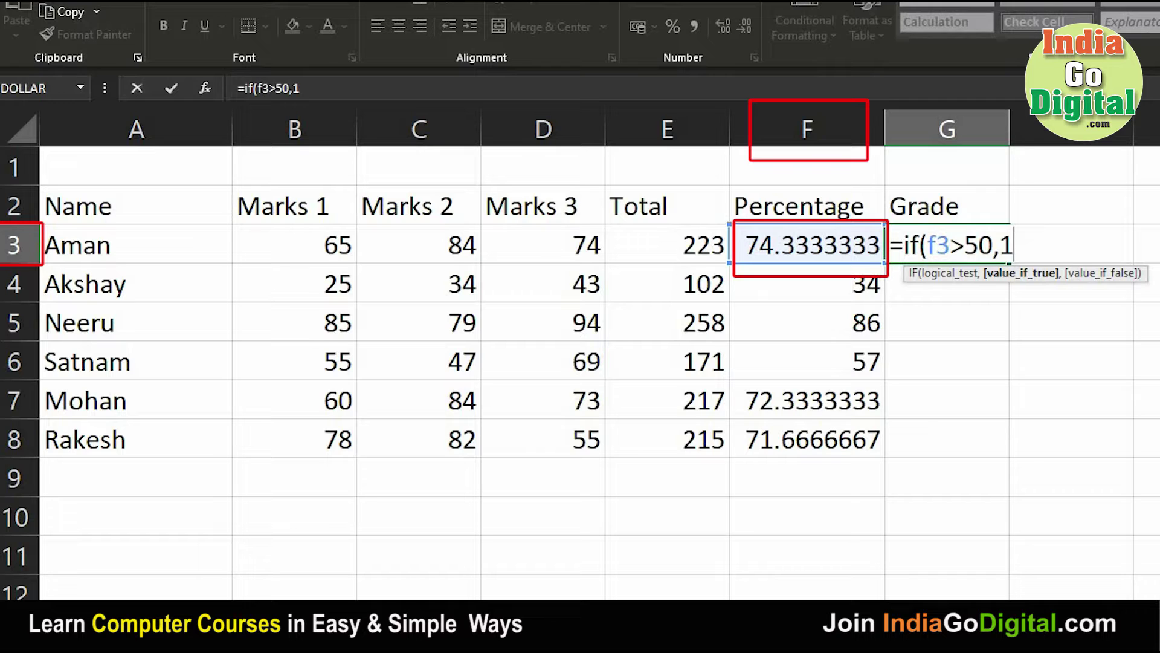
type(",")
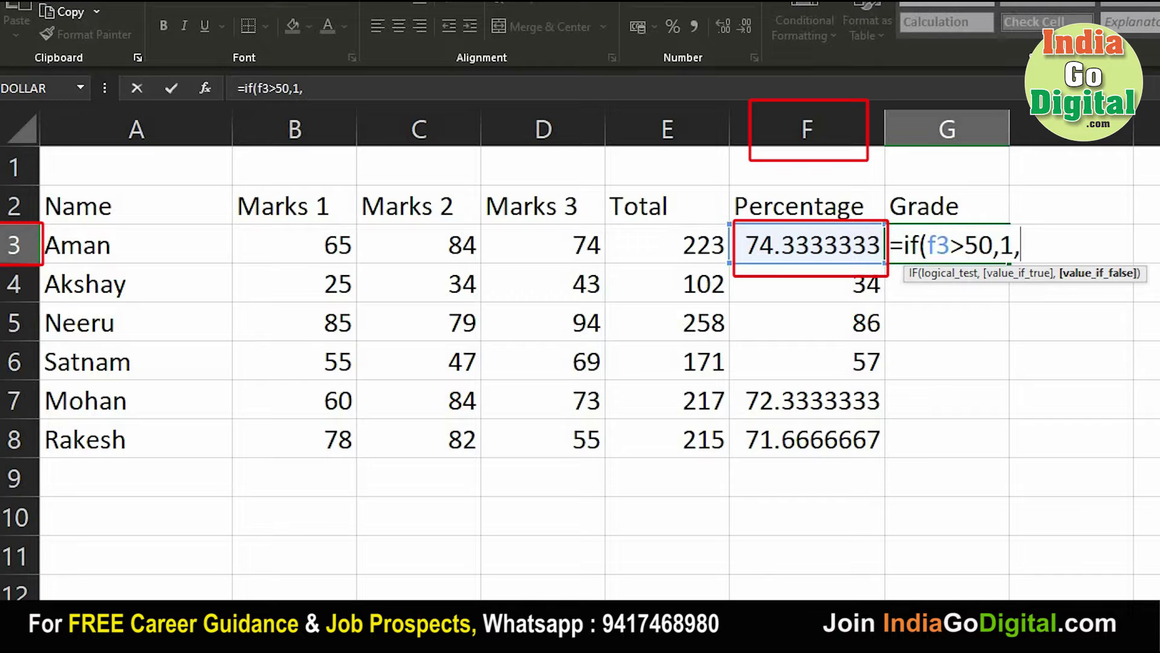
type("0")
type(")")
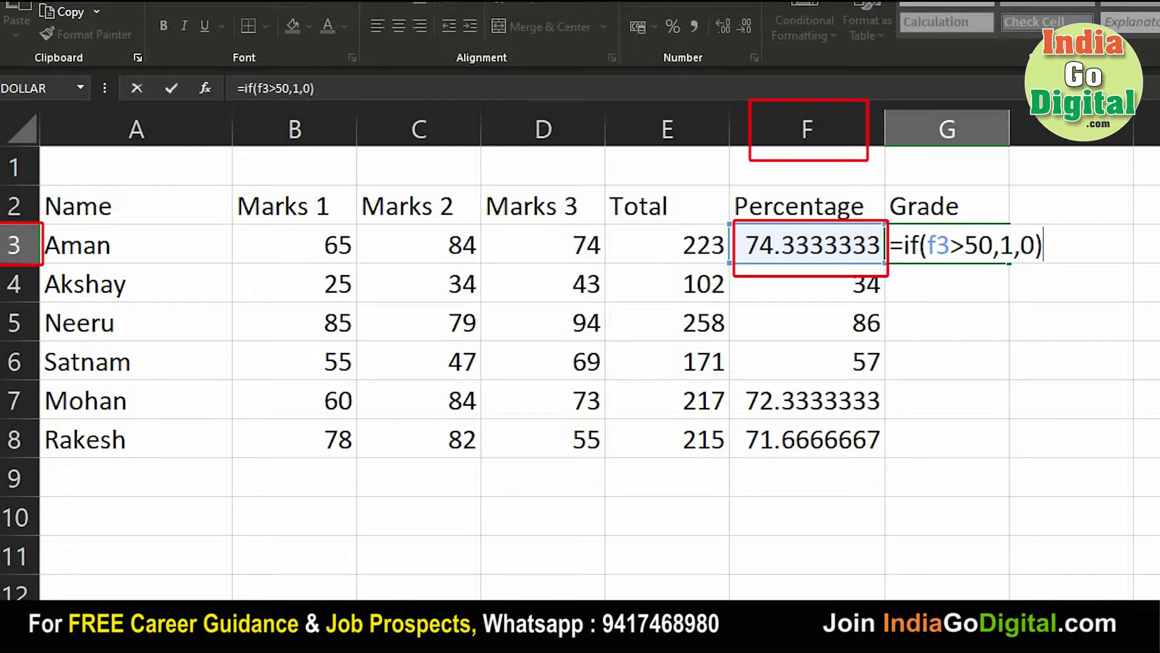
key("Return")
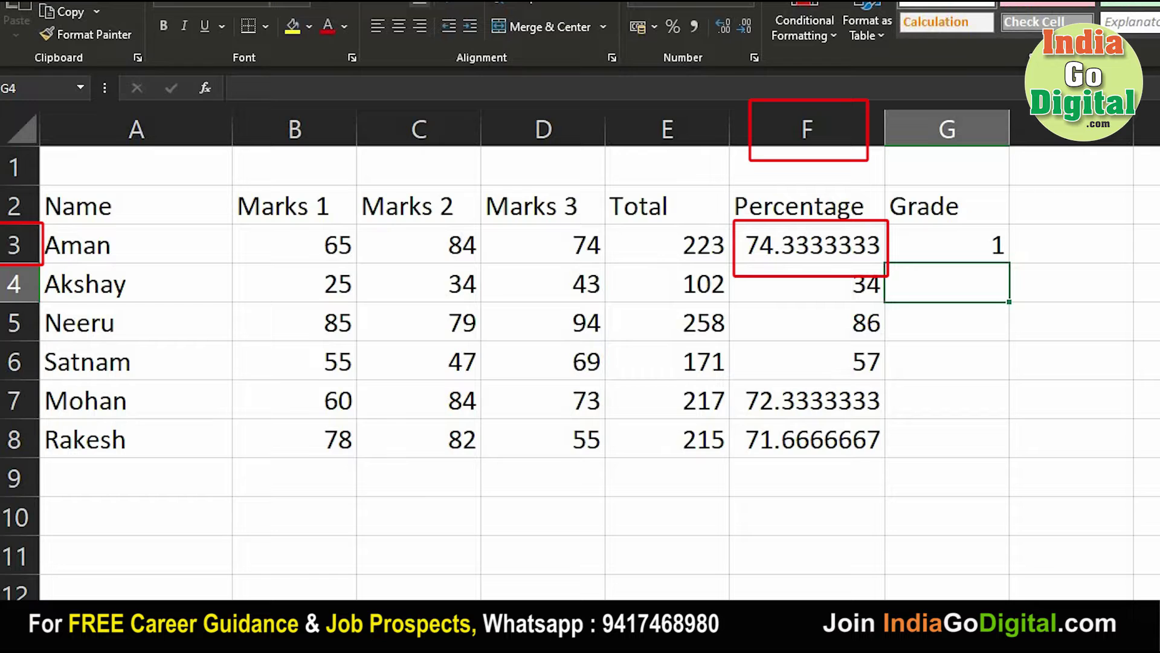
left_click(947, 244)
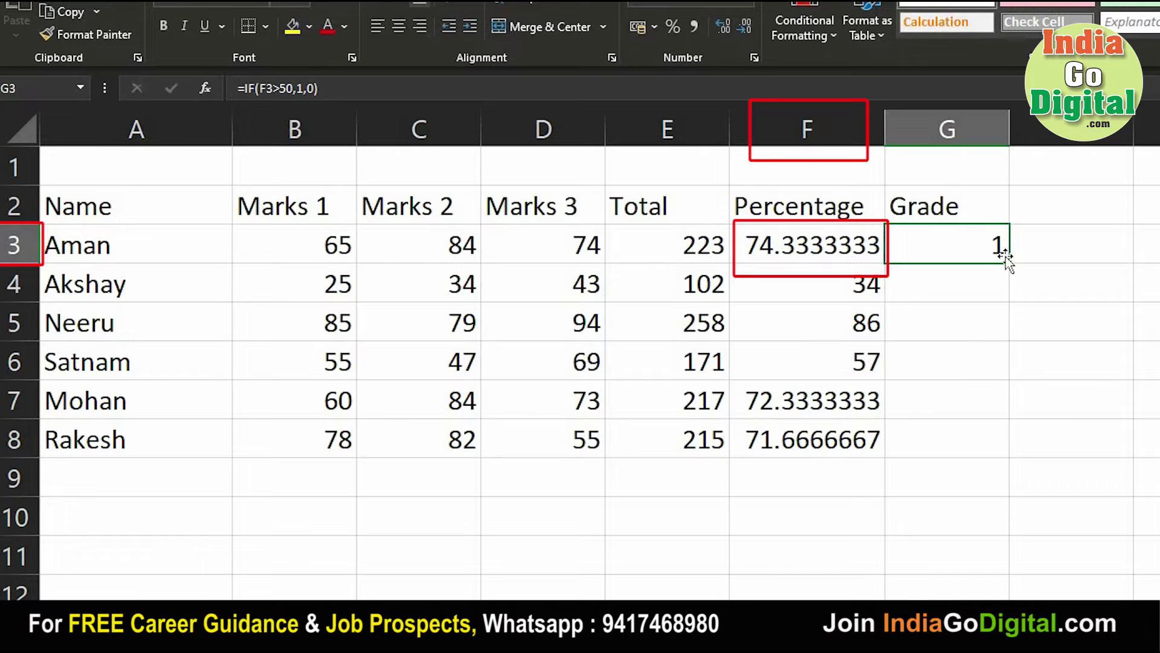
left_click_drag(1009, 263, 983, 456)
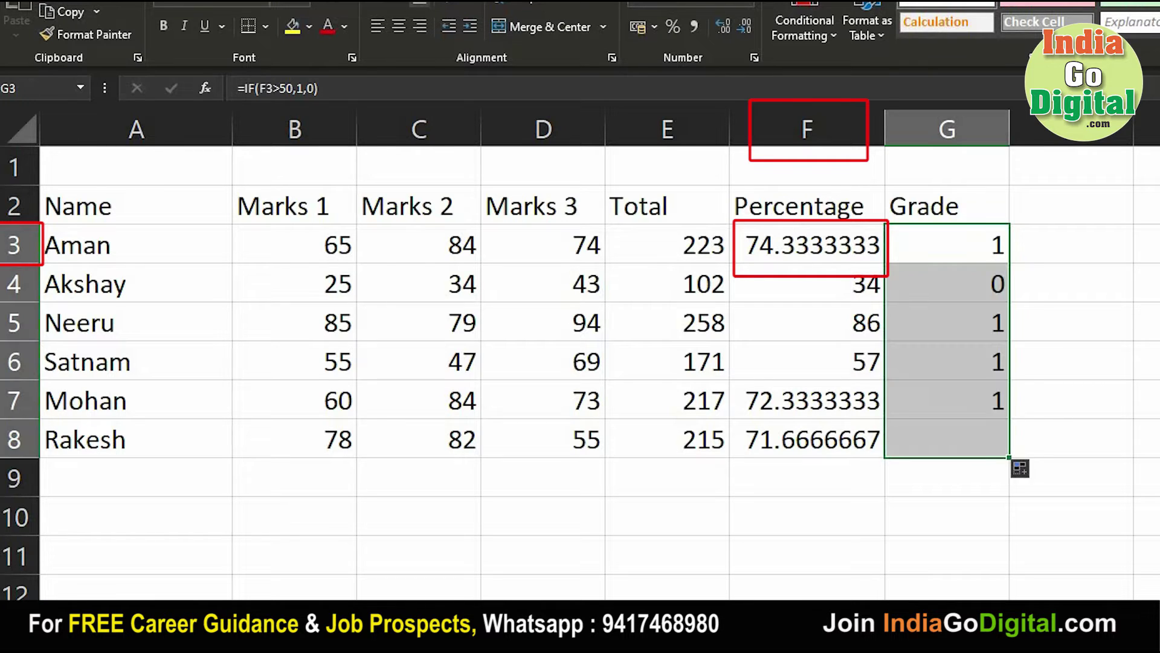
- Check the copied formulas in G4 and F4, then select the grades G4:G8
key("Down")
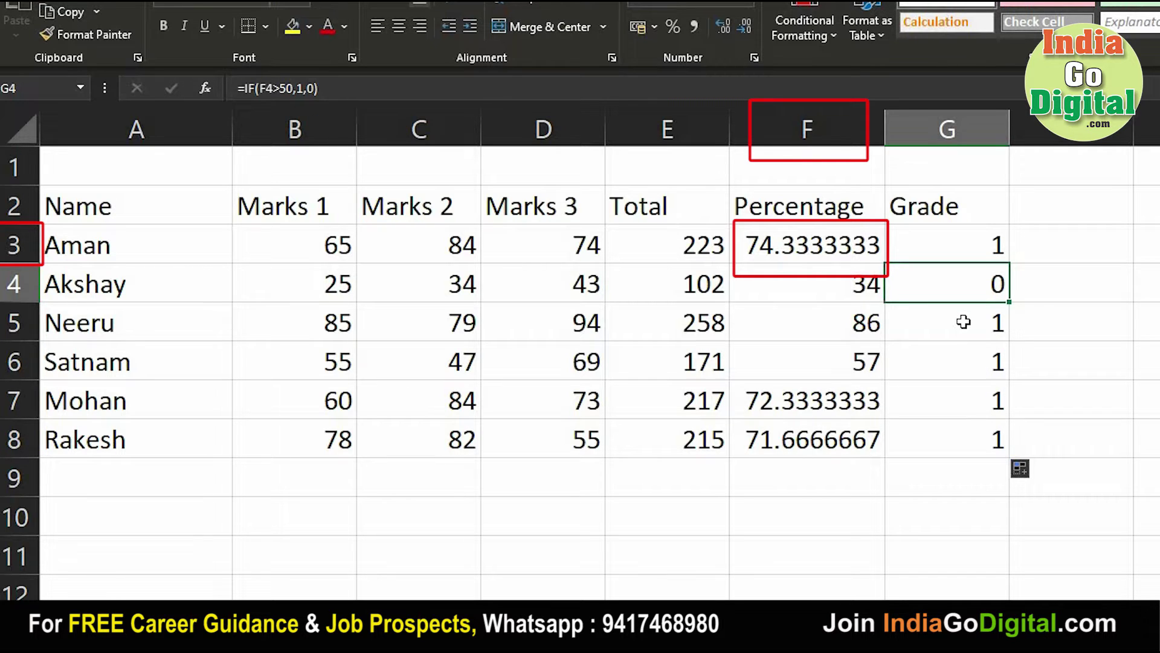
key("Left")
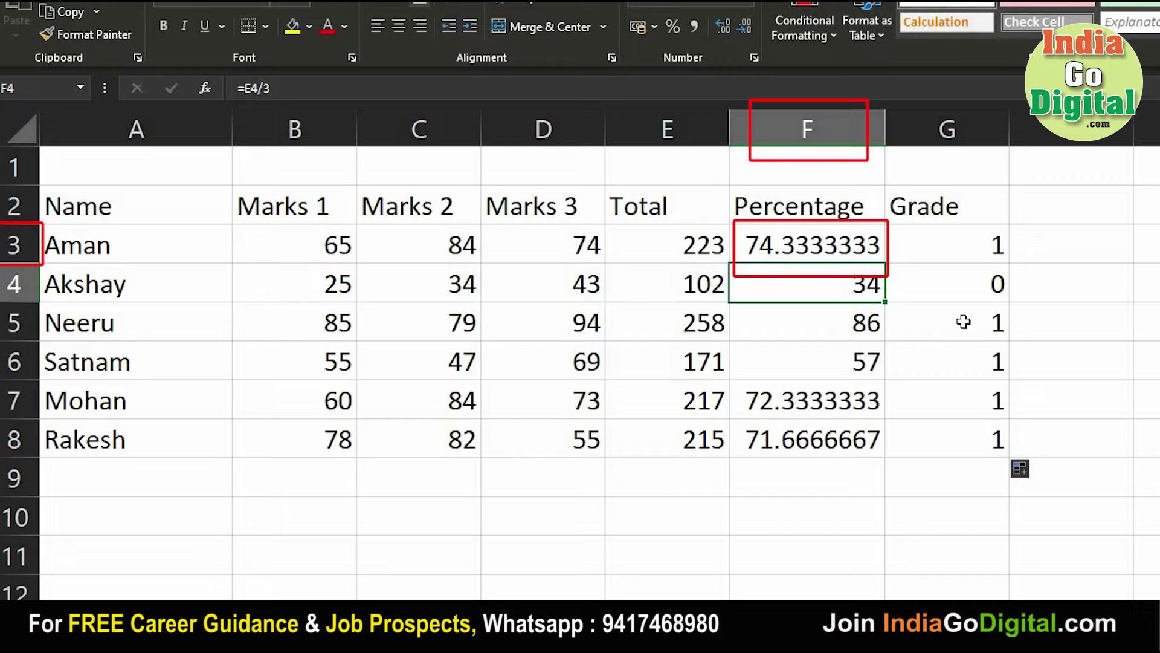
key("Right")
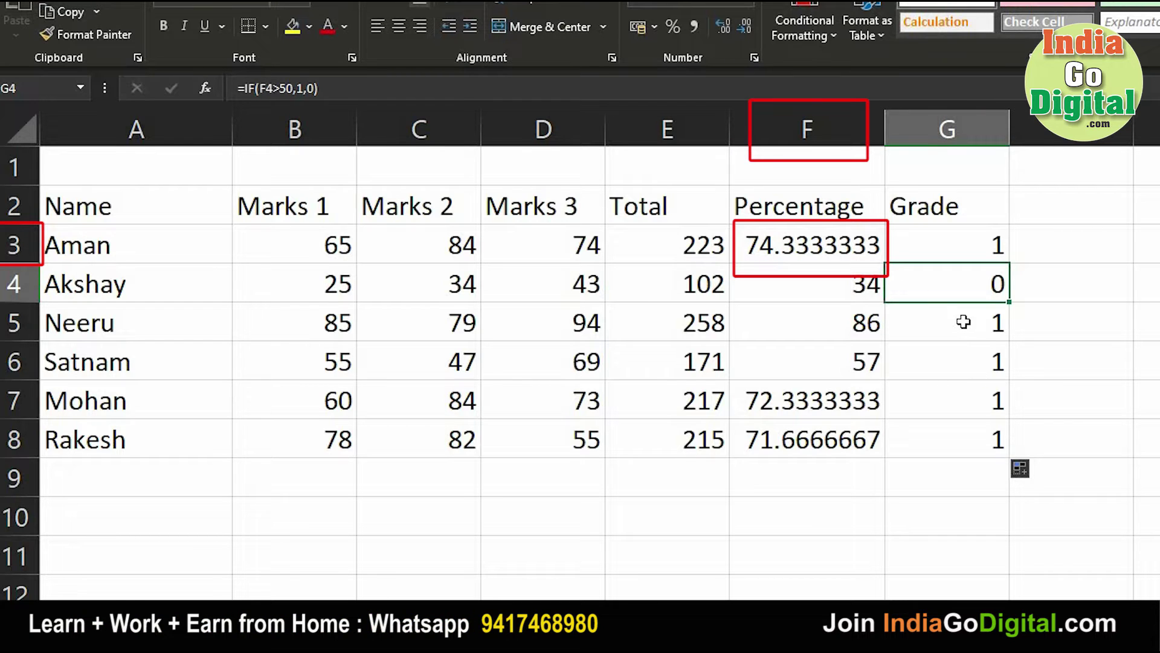
key("shift+Down")
key("shift+Down")
key("shift+Down")
key("shift+Down")
key("shift+Up")
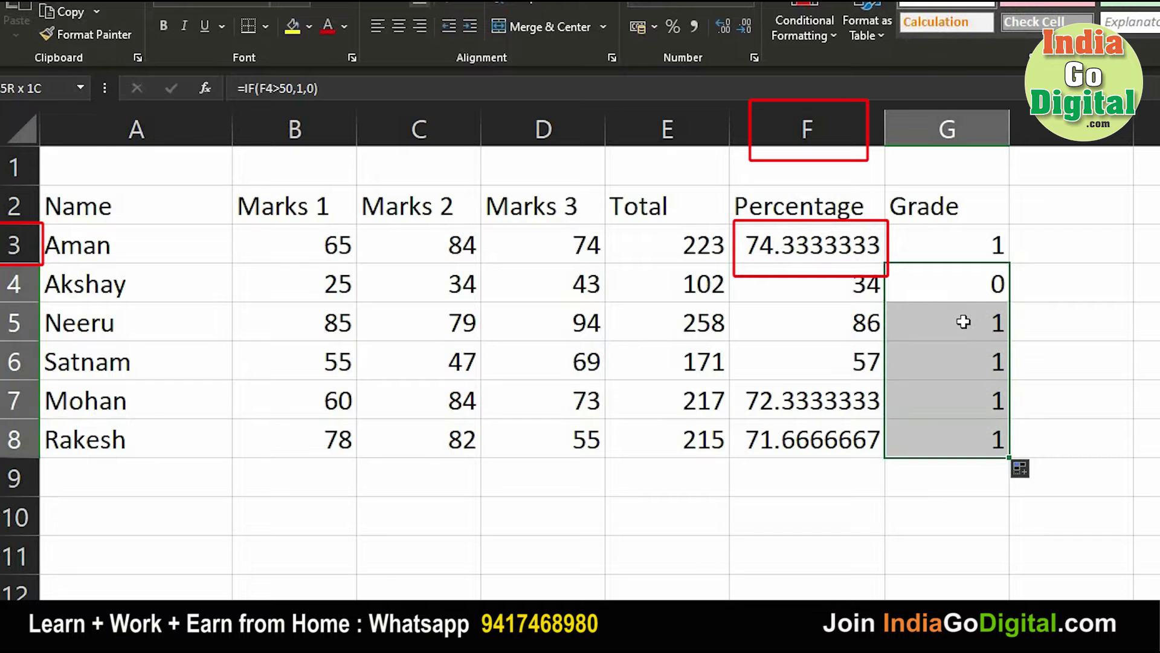
- Clear G4:G8 and enter =if(f3>50,pass,fail) in G3, which returns #NAME?
key("Delete")
key("Up")
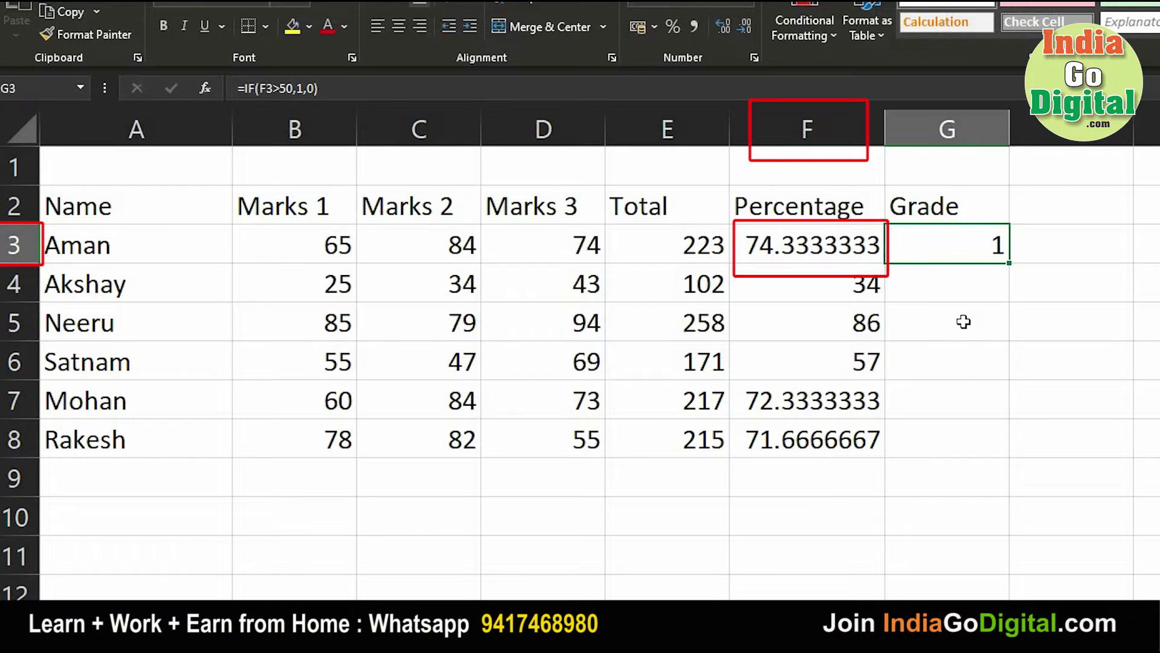
type("=if")
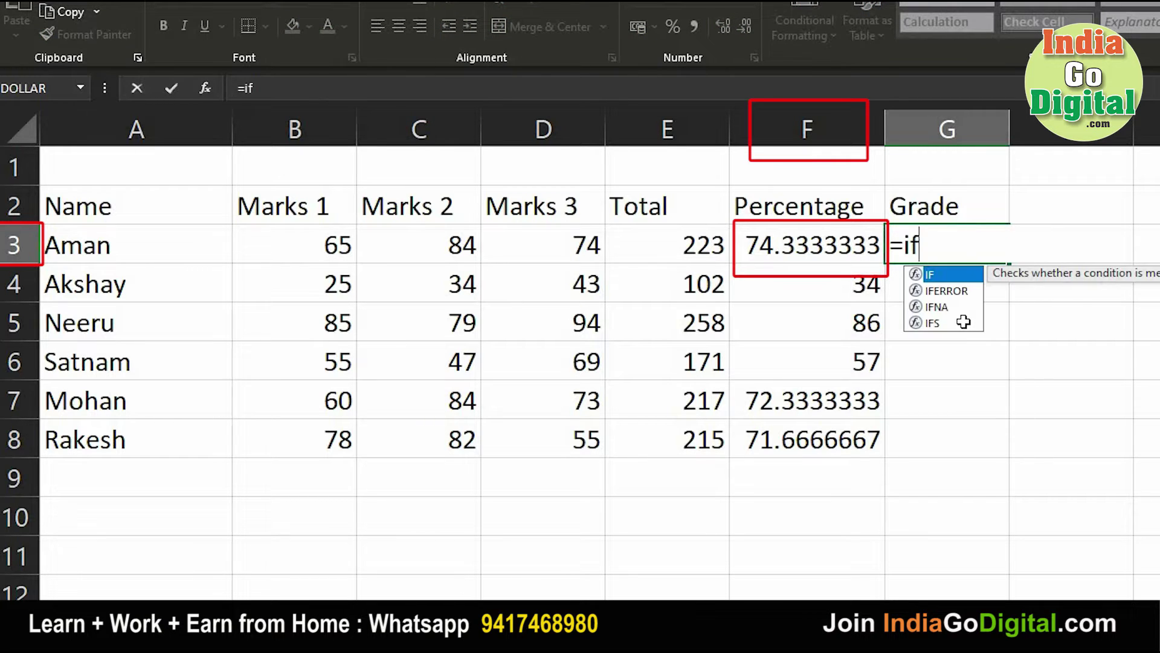
type("(")
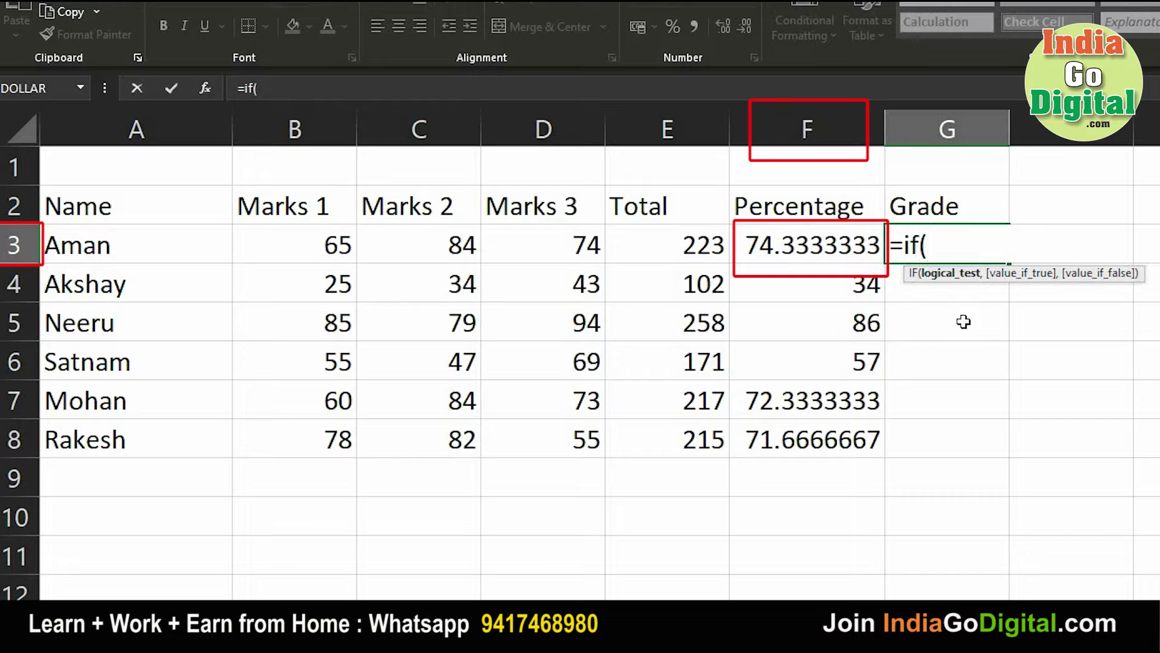
type("f3")
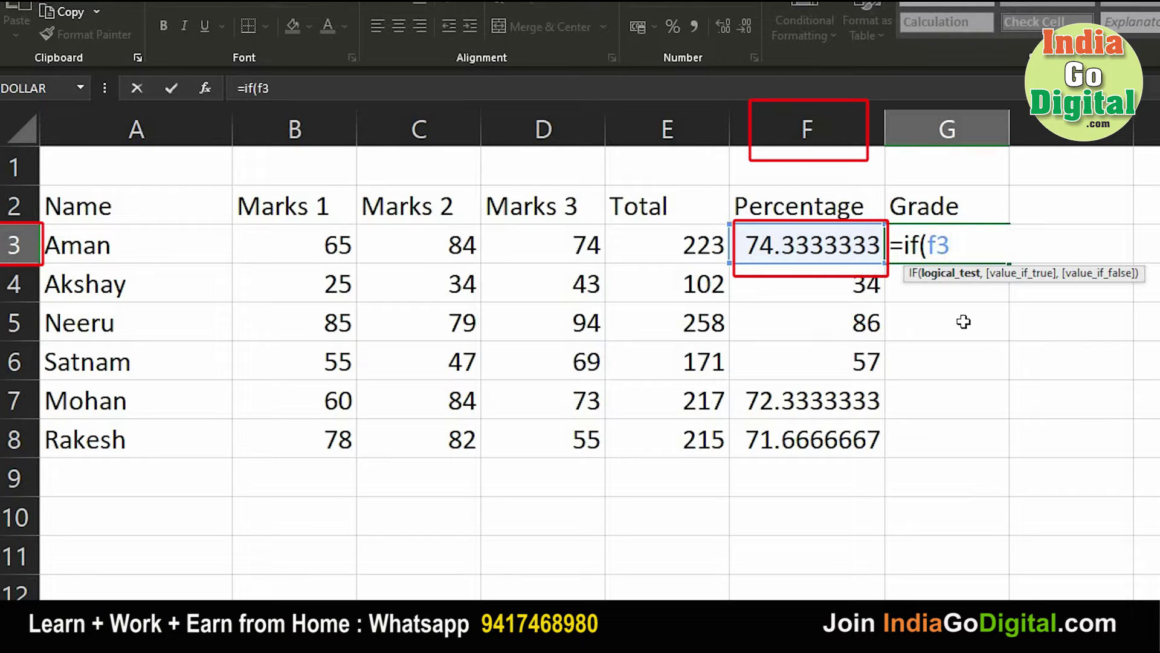
type(">5")
type("0")
type(",pa")
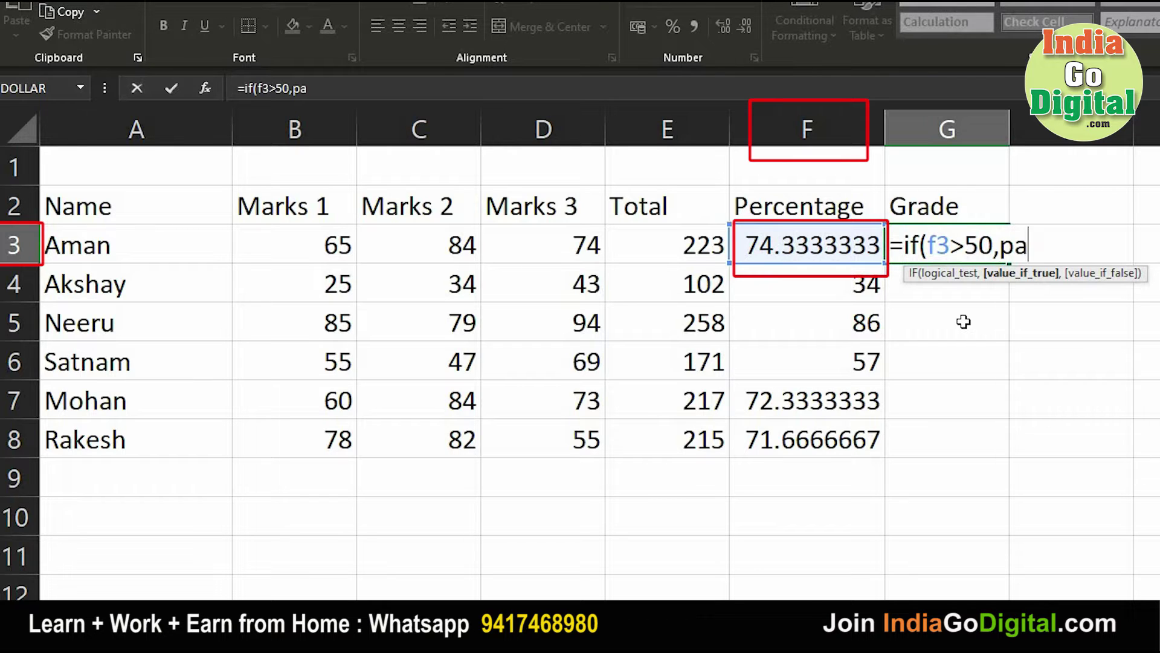
type("ss,")
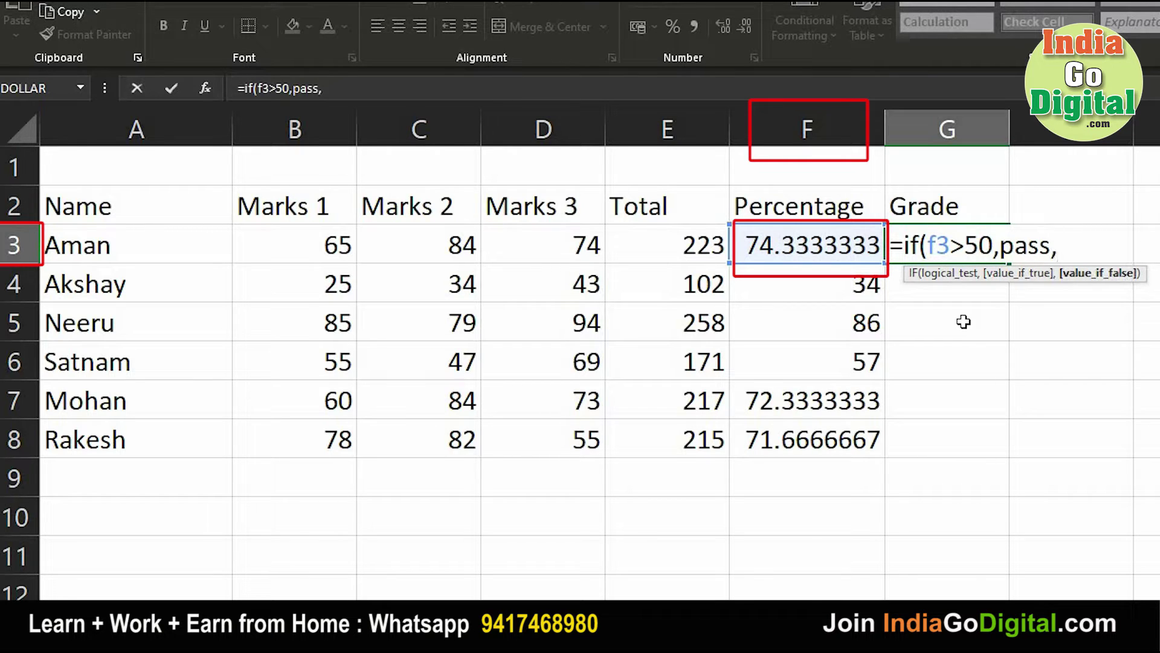
type("fail")
type(")")
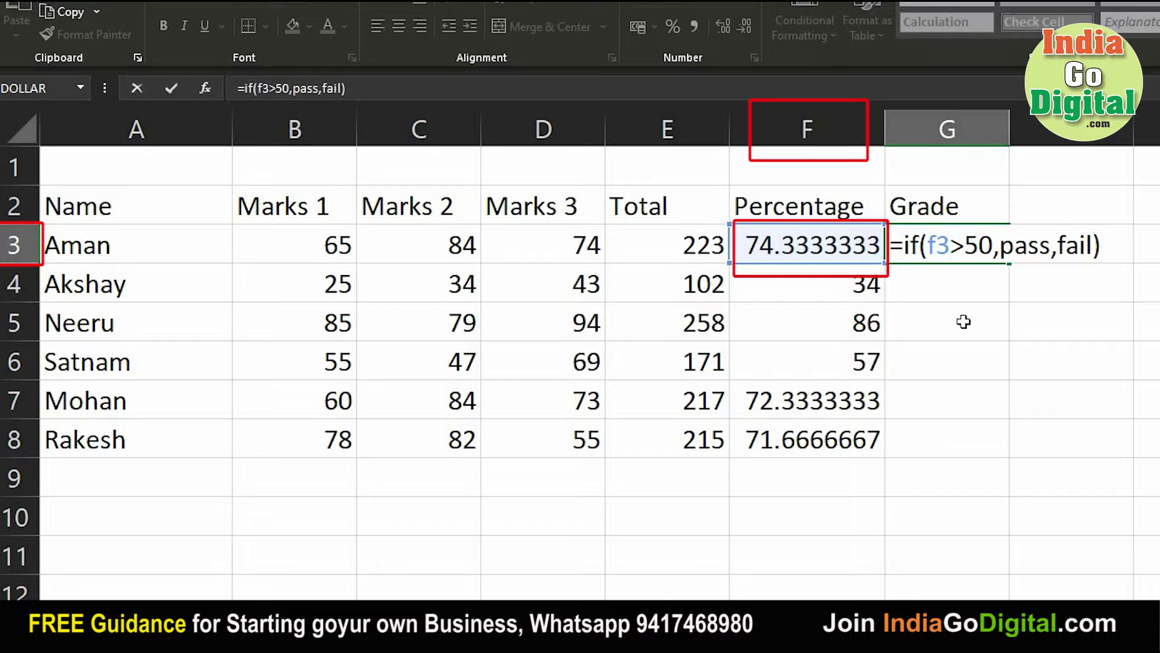
key("Return")
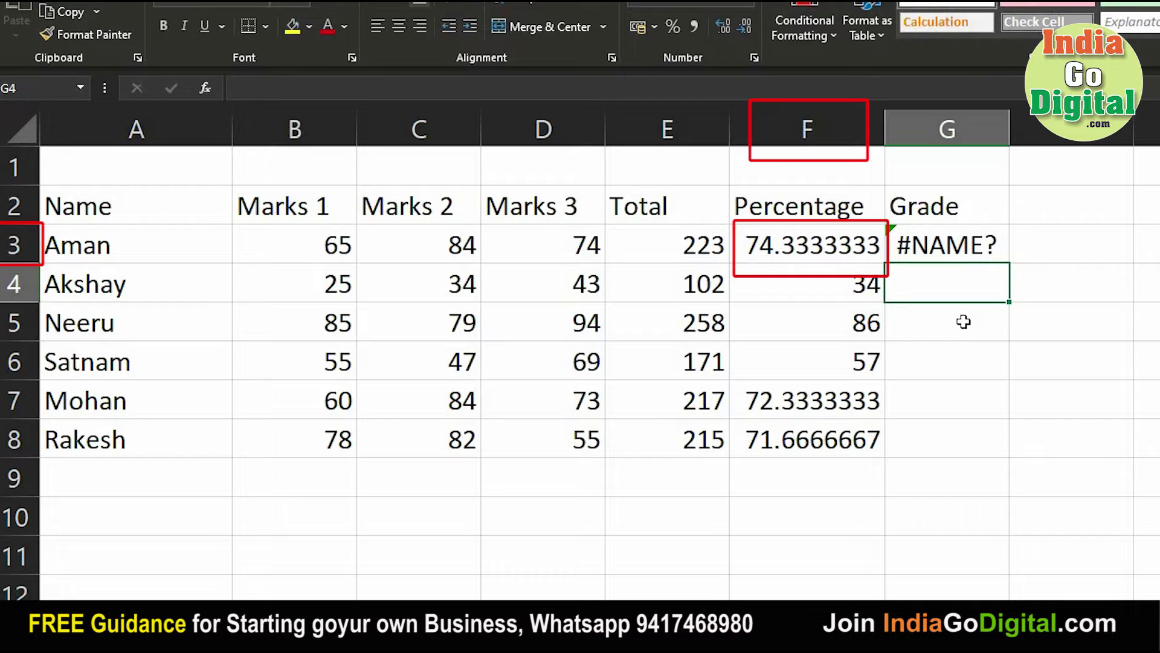
- Quote Pass and Fail so G3 becomes =IF(F3>50,"Pass","Fail") and Aman's grade shows Pass
key("Up")
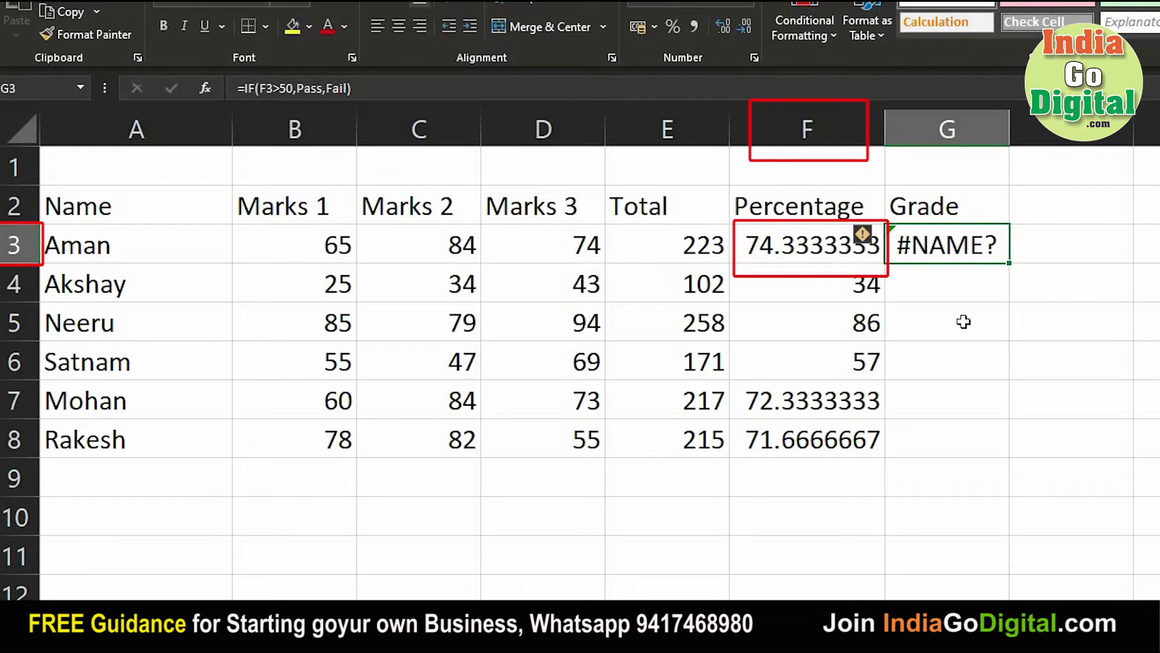
key("F2")
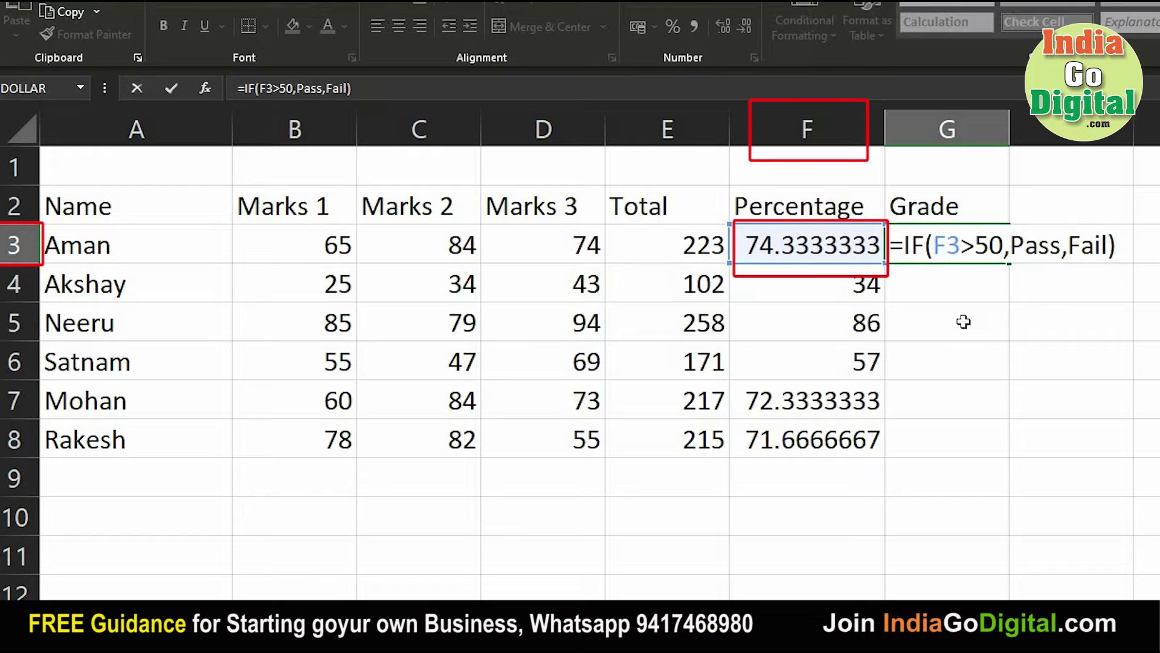
key("Left")
key("Left")
key("Left")
key("Left")
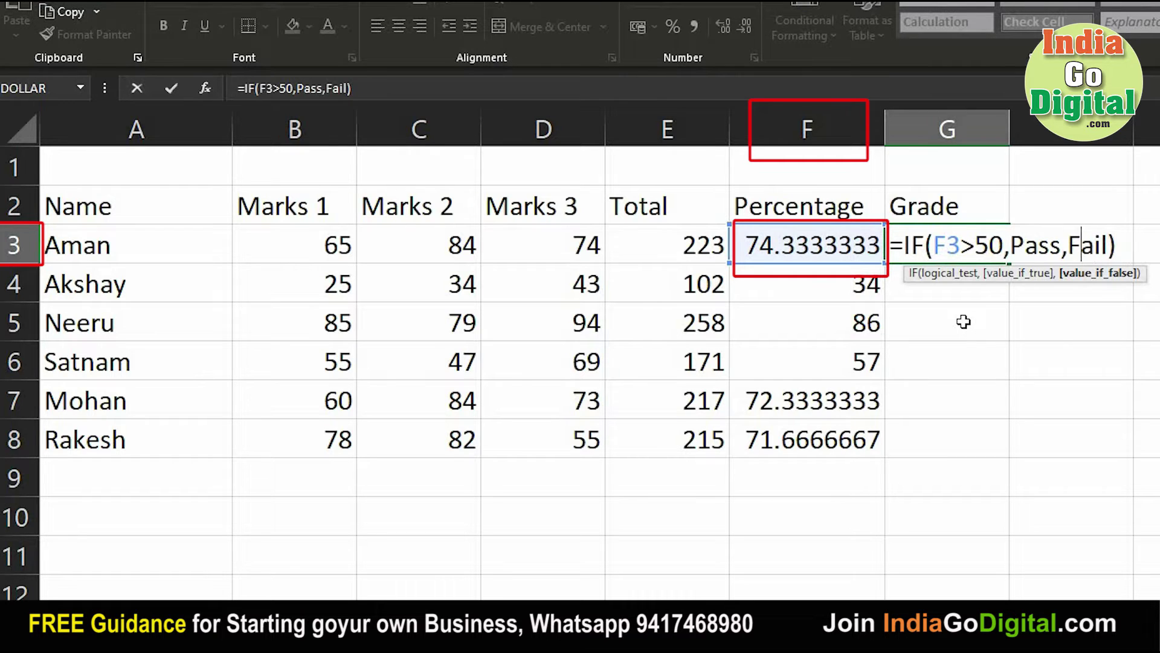
key("Left")
key("Left")
key("Left")
key("Left")
key("Left")
key("Left")
type("\"")
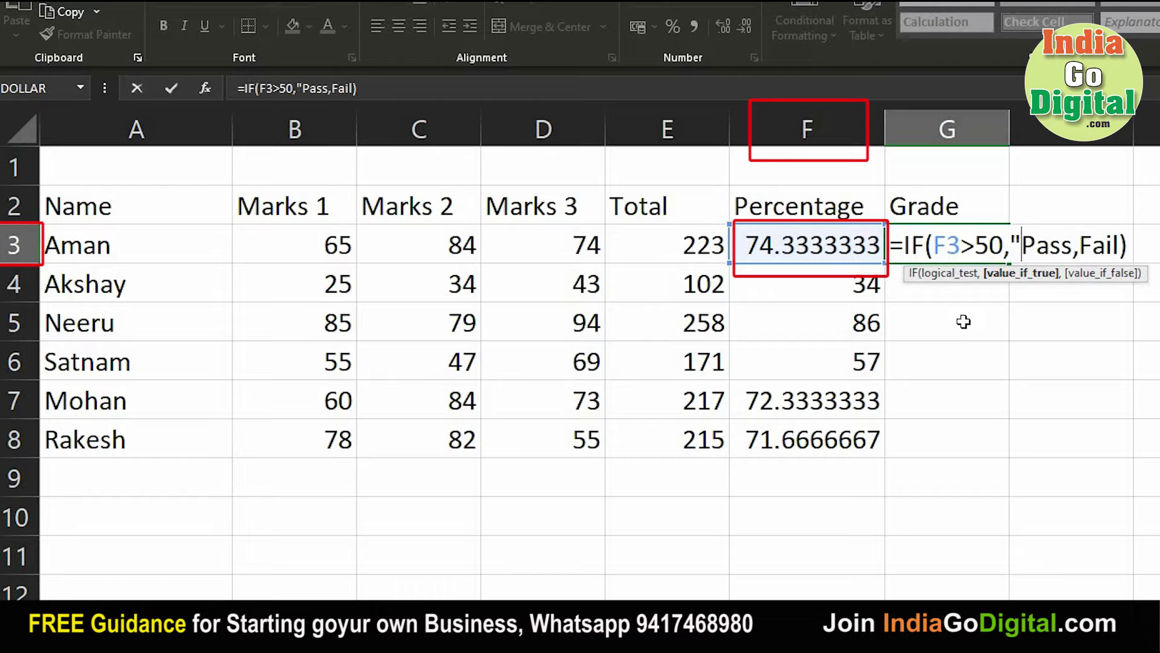
key("Right")
key("Right")
key("Right")
key("Right")
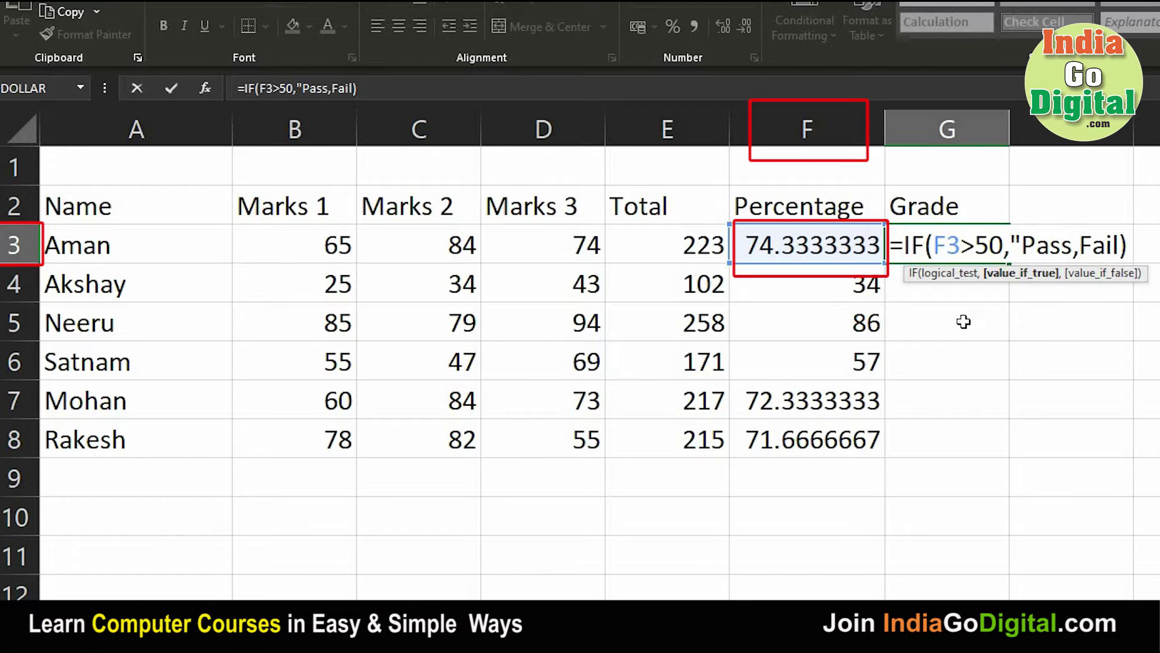
type("\"")
key("Right")
type("\"")
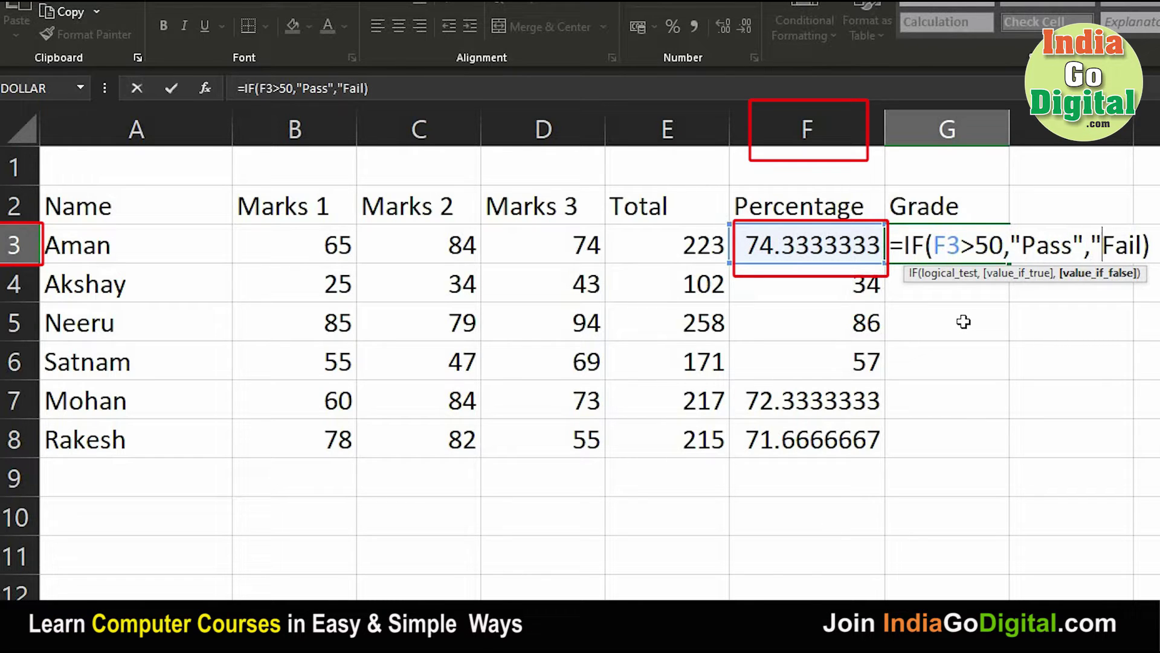
key("Right")
key("Right")
key("Right")
type("\"")
key("Return")
key("Up")
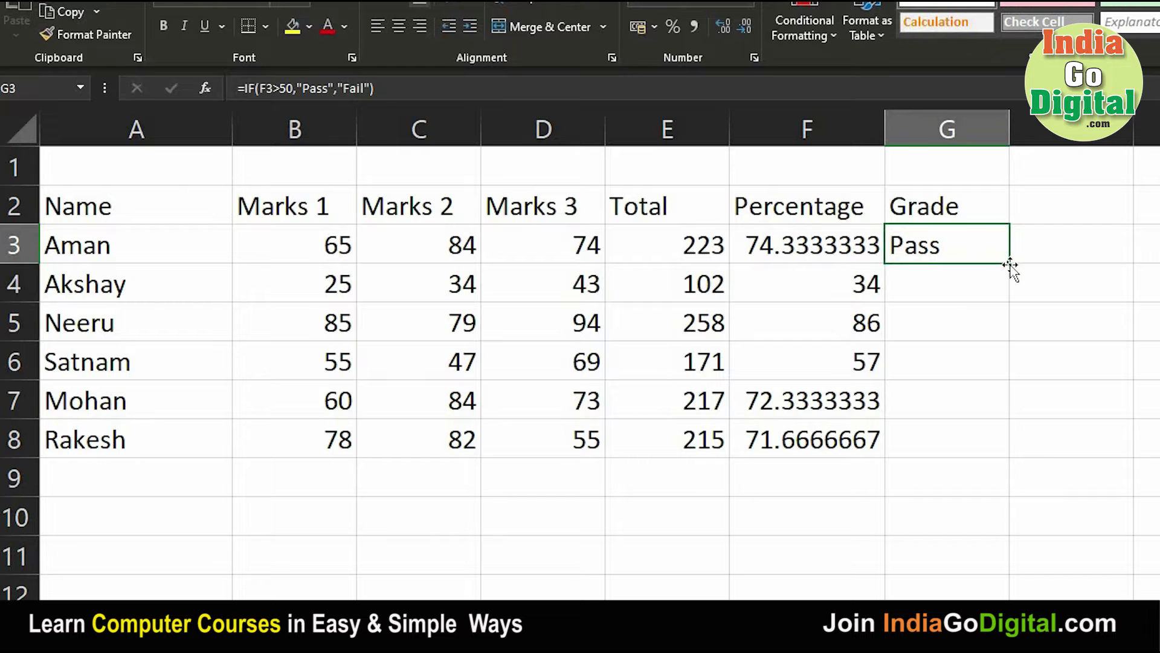
- Copy G3's Pass/Fail formula down to G8, giving Akshay Fail and everyone else Pass
left_click_drag(1005, 397, 1008, 444)
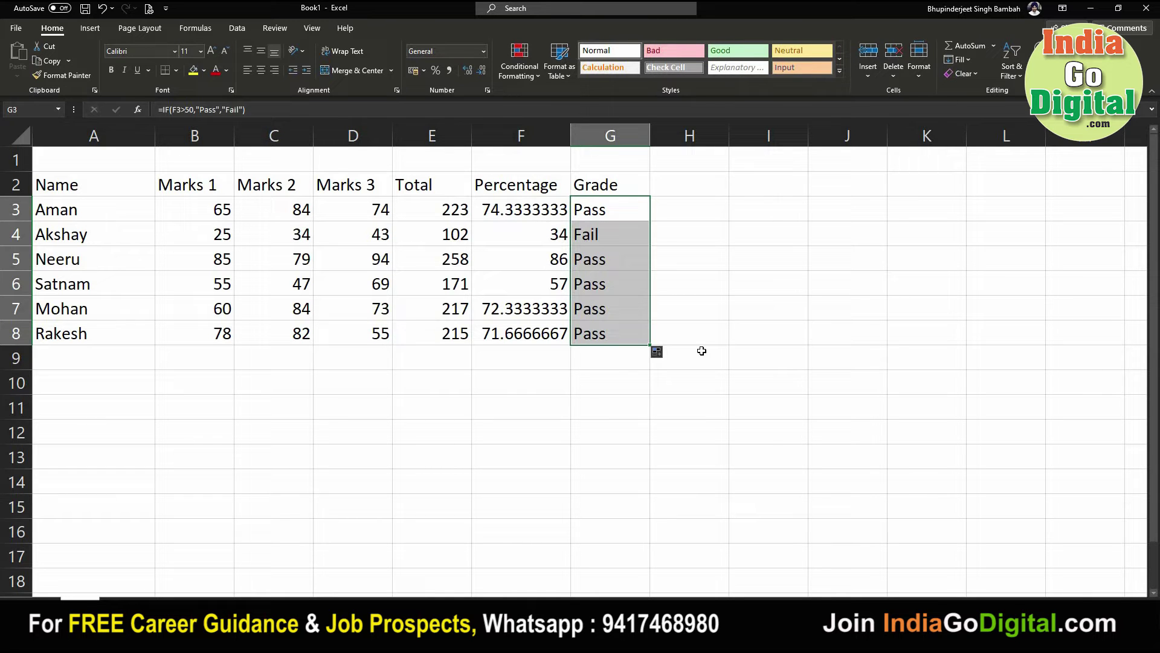
- Copy the grade bands >85 O through <40 Fail from the Word assignment, then return to Notepad
key("alt+Tab")
key("alt+Tab")
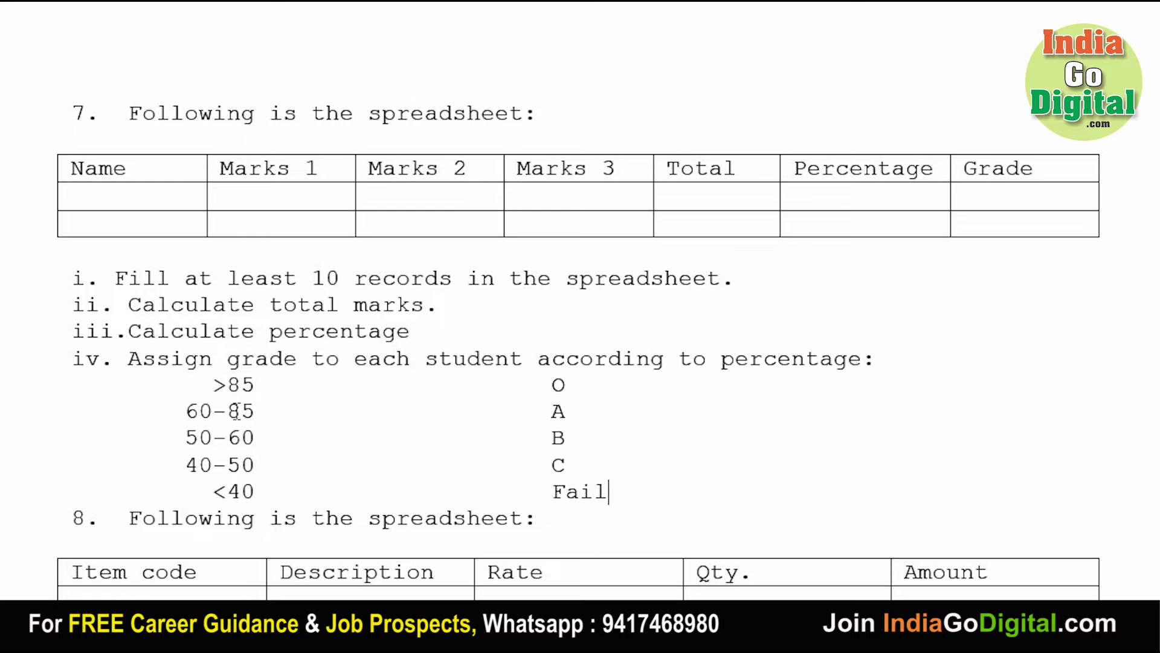
left_click(187, 375, "shift")
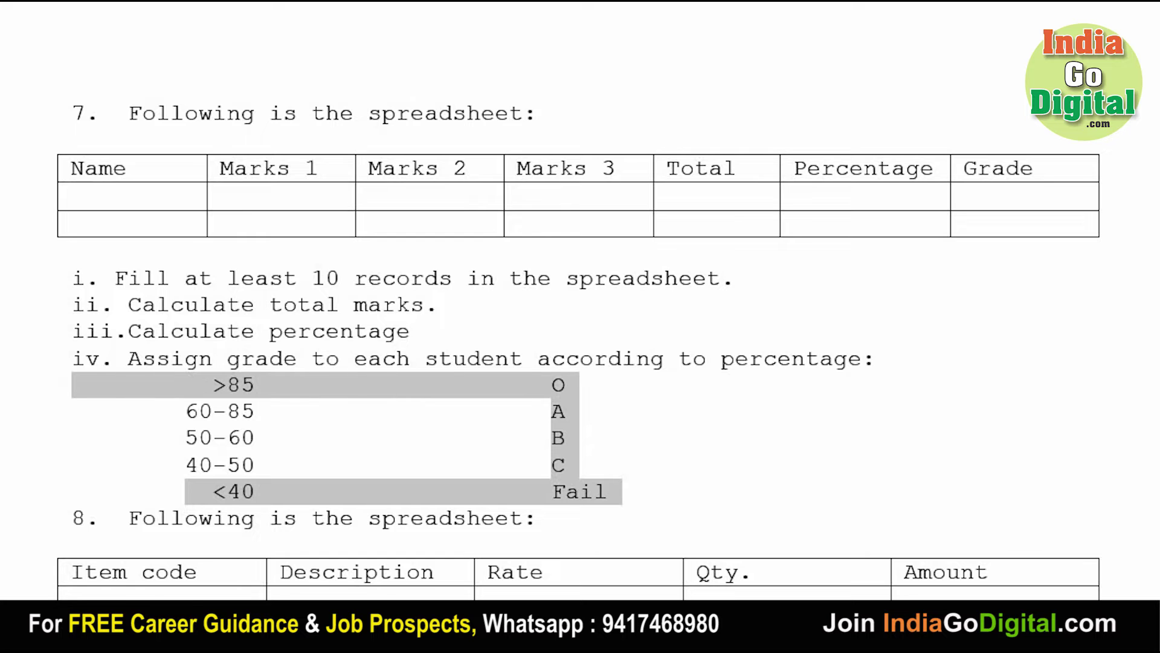
key("alt+Tab")
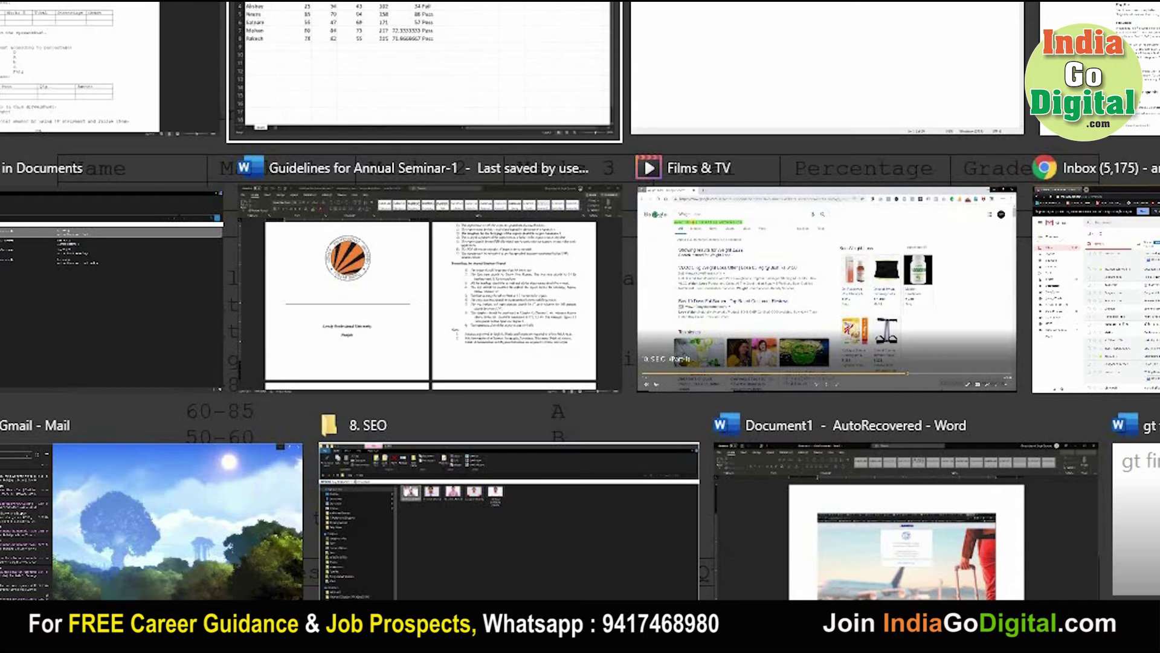
key("alt+Tab")
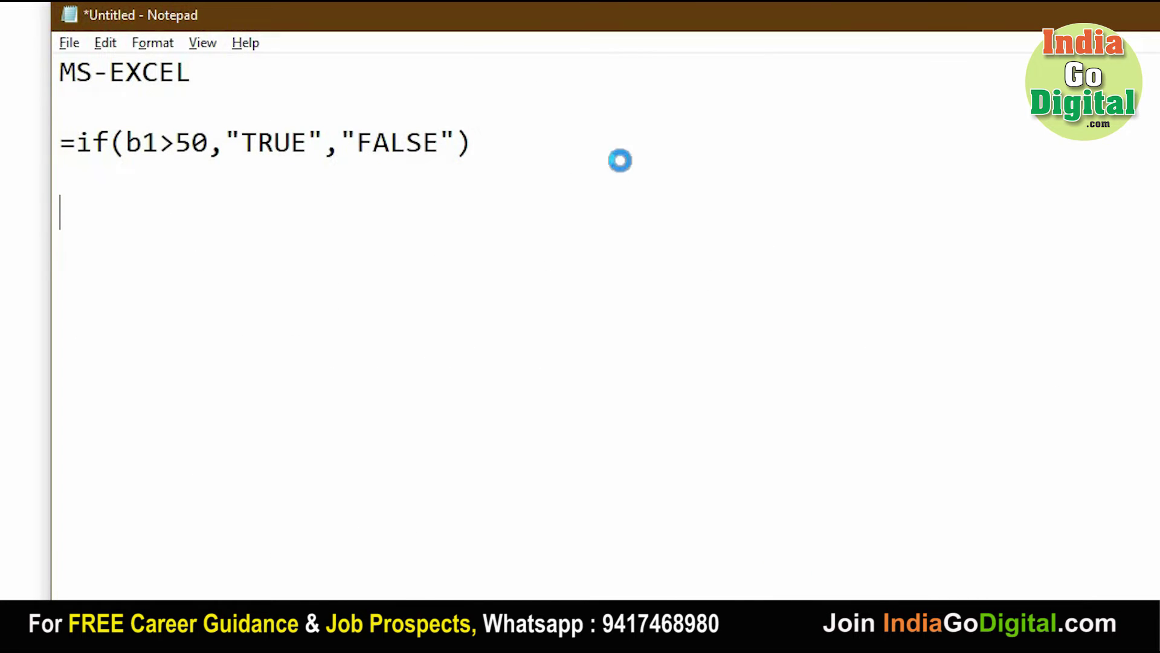
- Paste the grade bands into Notepad and line up the O and Fail rows with the others
key("ctrl+v")
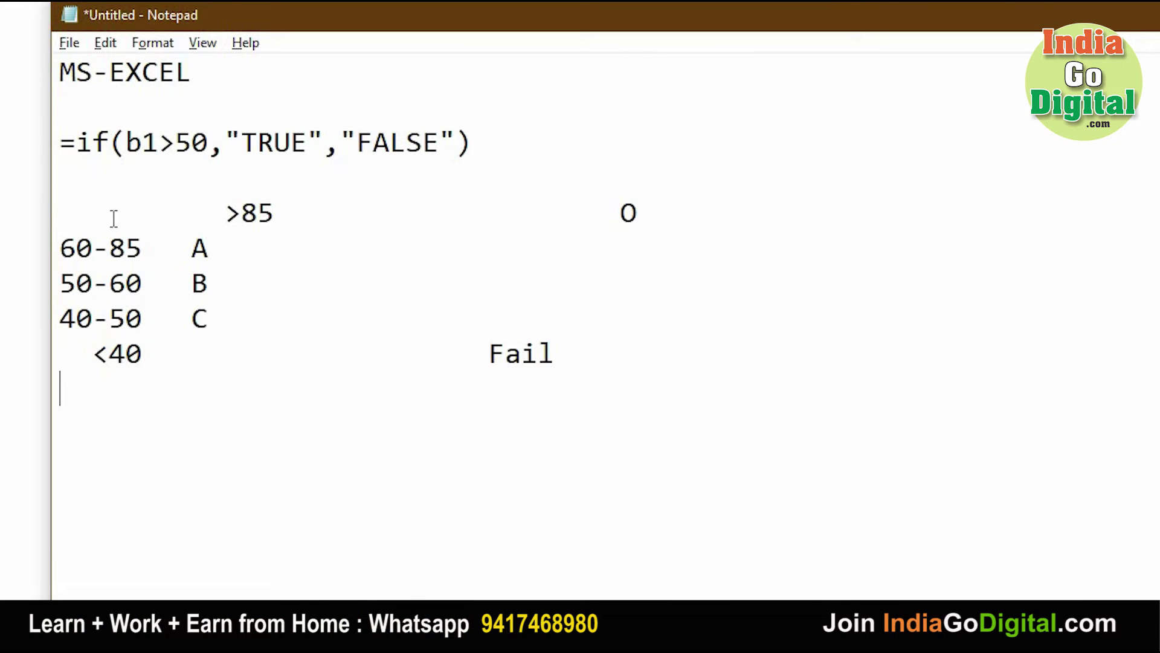
left_click(199, 216)
key("Right")
key("Right")
key("Right")
key("BackSpace")
key("BackSpace")
key("BackSpace")
key("BackSpace")
key("BackSpace")
key("BackSpace")
key("BackSpace")
key("BackSpace")
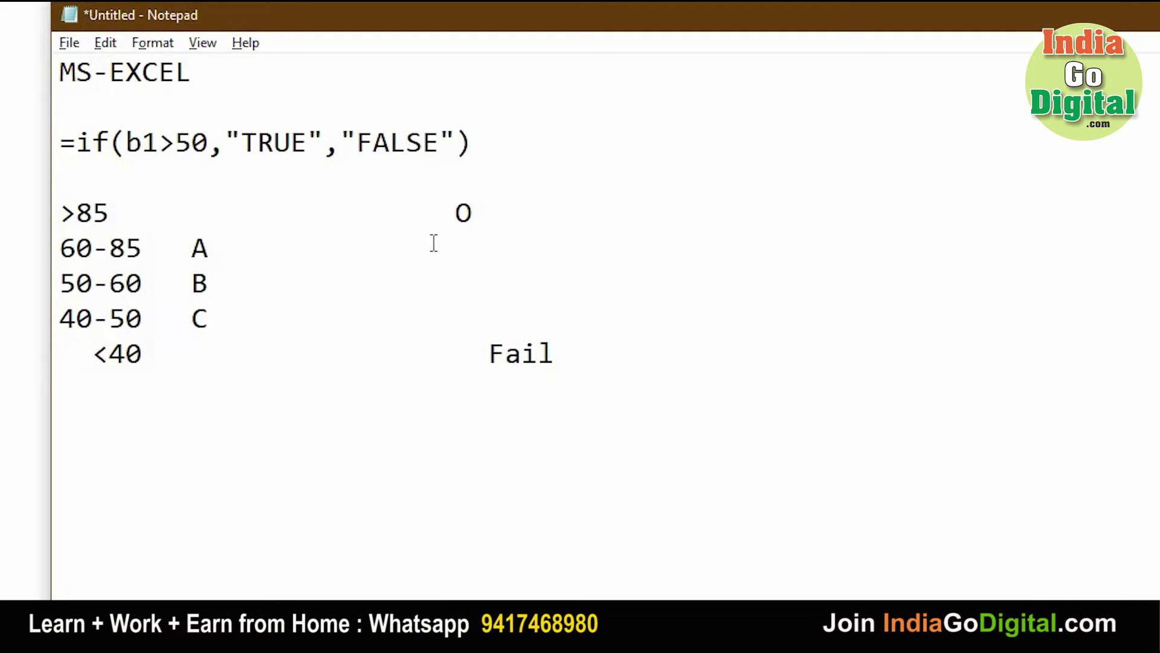
key("BackSpace")
key("BackSpace")
key("BackSpace")
key("BackSpace")
key("BackSpace")
key("BackSpace")
key("BackSpace")
key("BackSpace")
key("BackSpace")
key("Down")
key("Down")
key("Down")
key("Down")
key("Delete")
key("Delete")
key("Delete")
key("Delete")
key("Delete")
key("Delete")
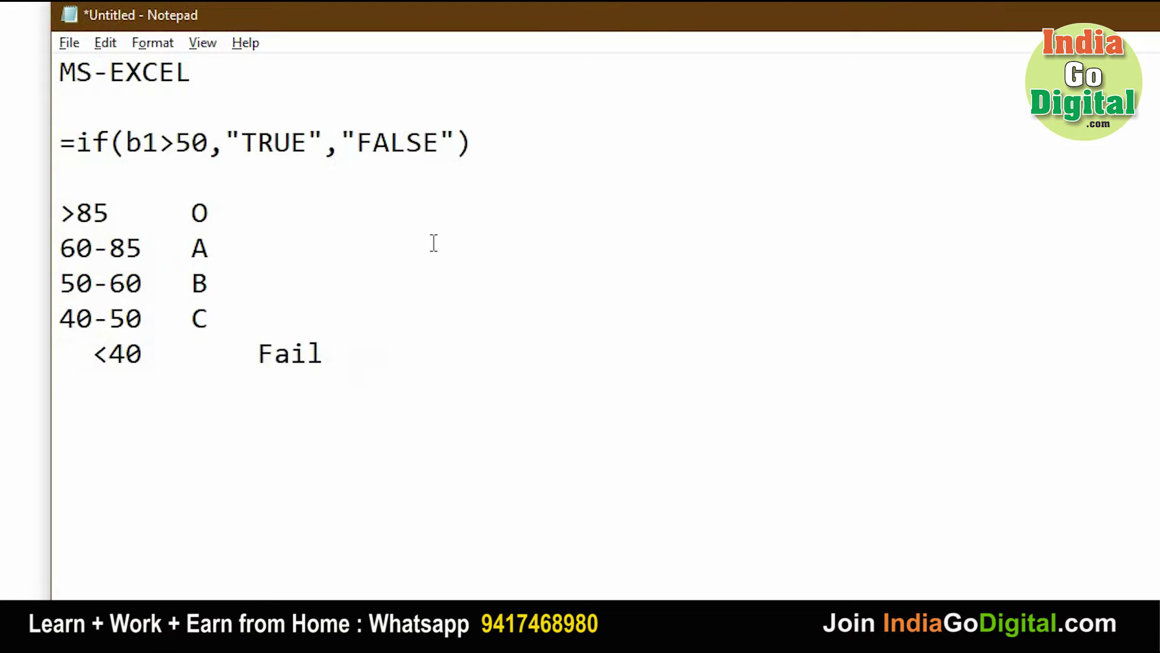
key("Delete")
key("Delete")
key("Delete")
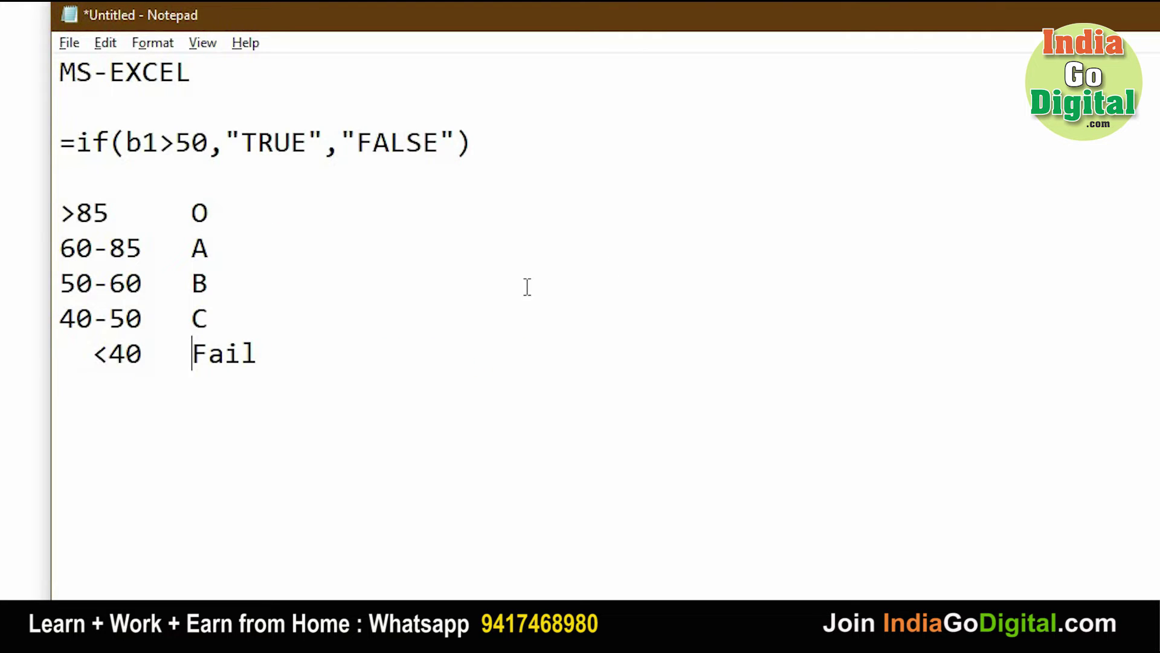
left_click(382, 215)
- Change the sample formula's cell reference from b1 to b3
left_click(159, 140)
key("BackSpace")
type("3")
double_click(92, 212)
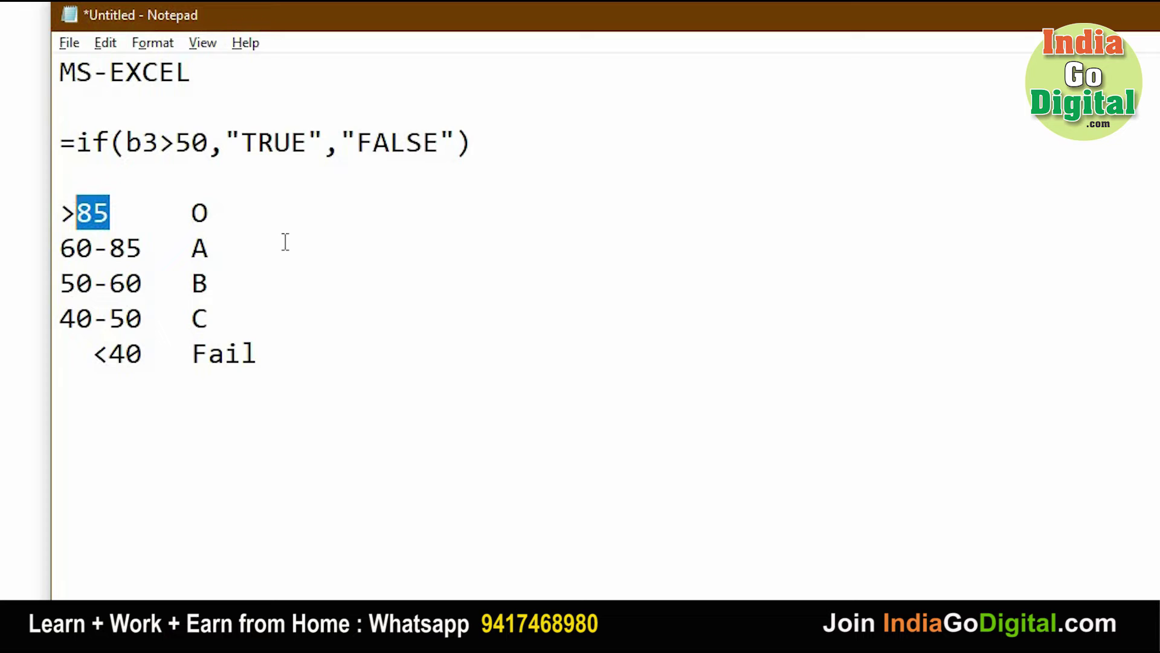
left_click(228, 214)
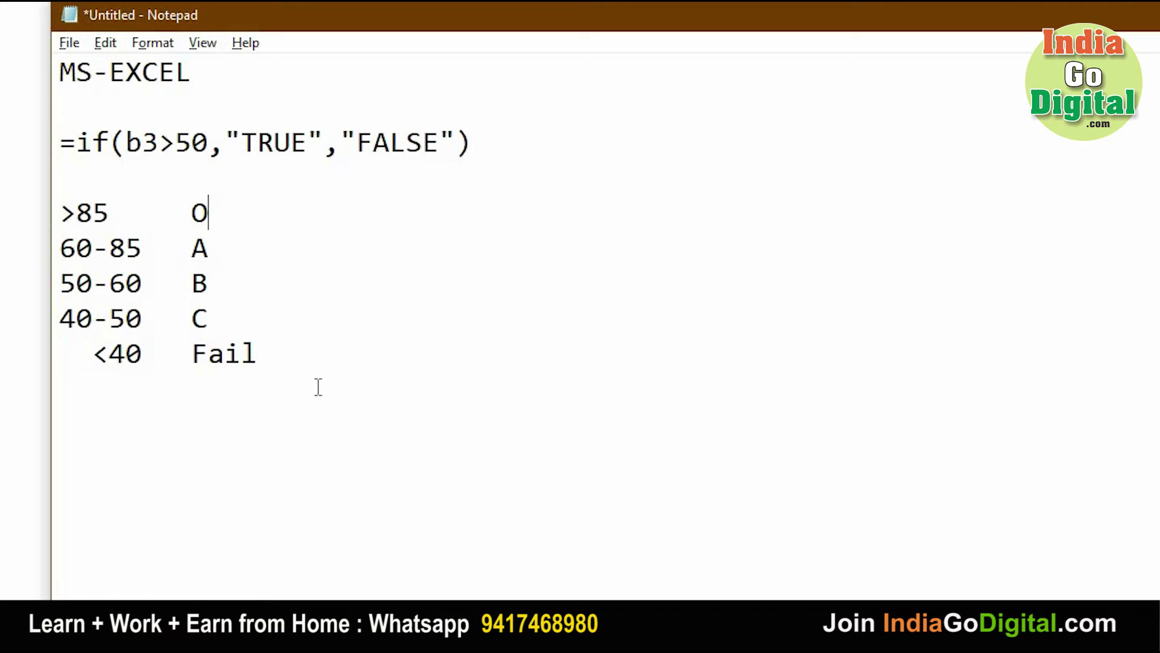
- Add two blank lines below the <40 Fail row
key("ctrl+End")
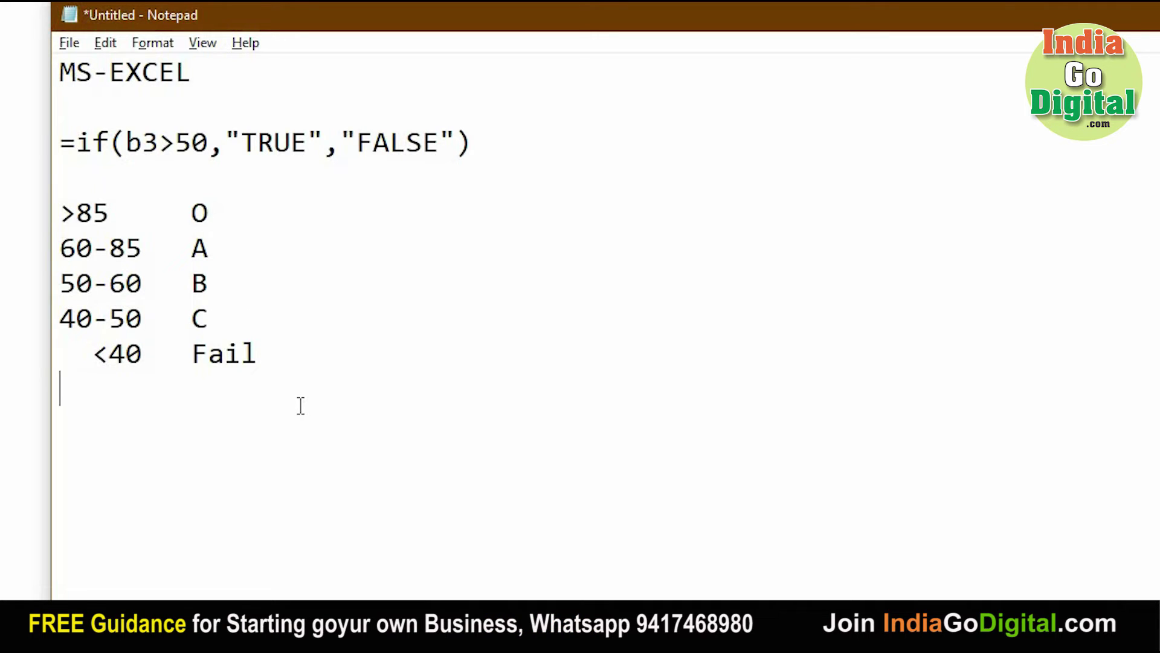
type("\\")
key("Return")
key("BackSpace")
key("Return")
- Type the heading NESTED IFs and begin =if(b3>85,"O",if on the line below
type("NESTED ")
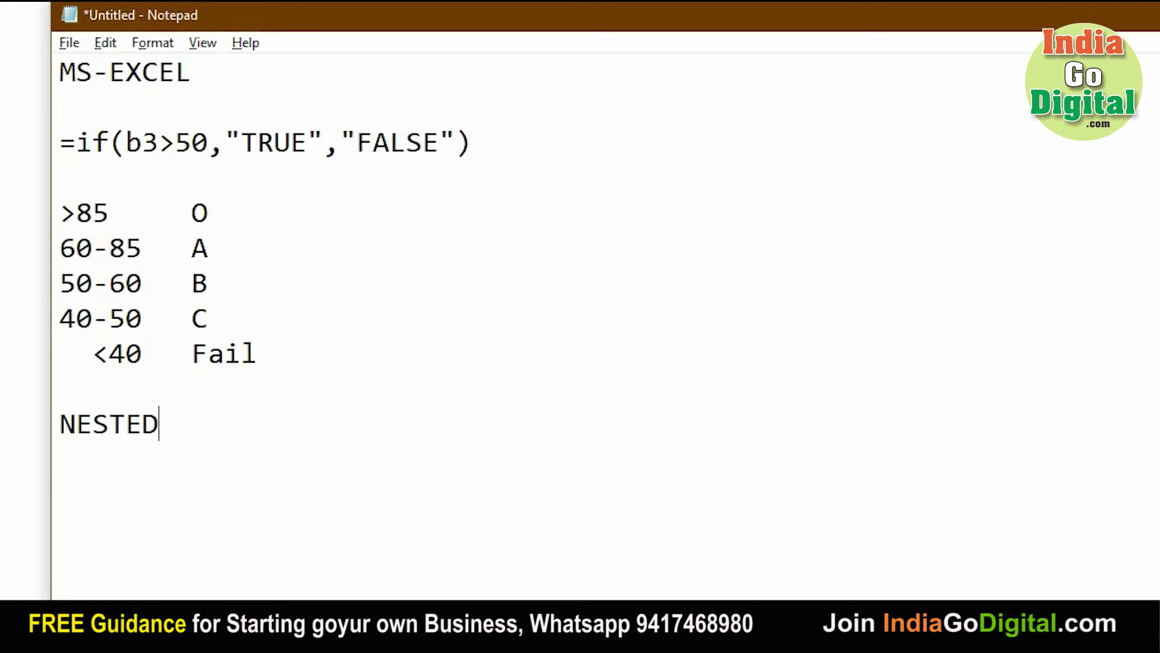
type("IFs")
key("Return")
type("=")
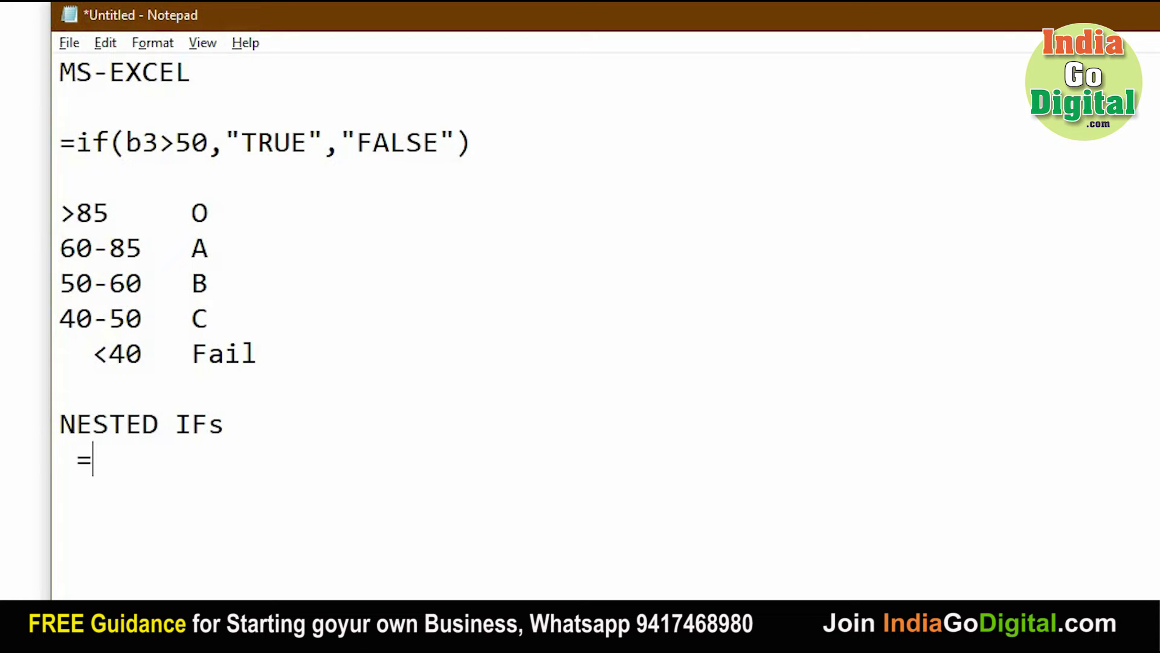
type("if(")
type("b3")
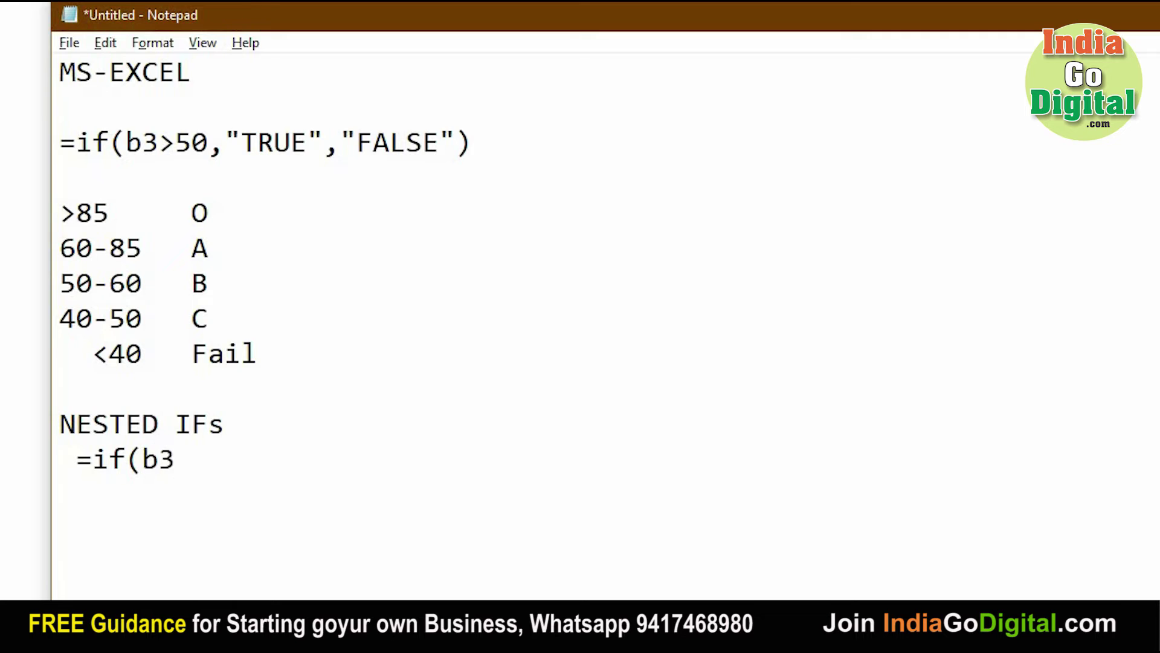
type(">85")
type(",")
type("\"")
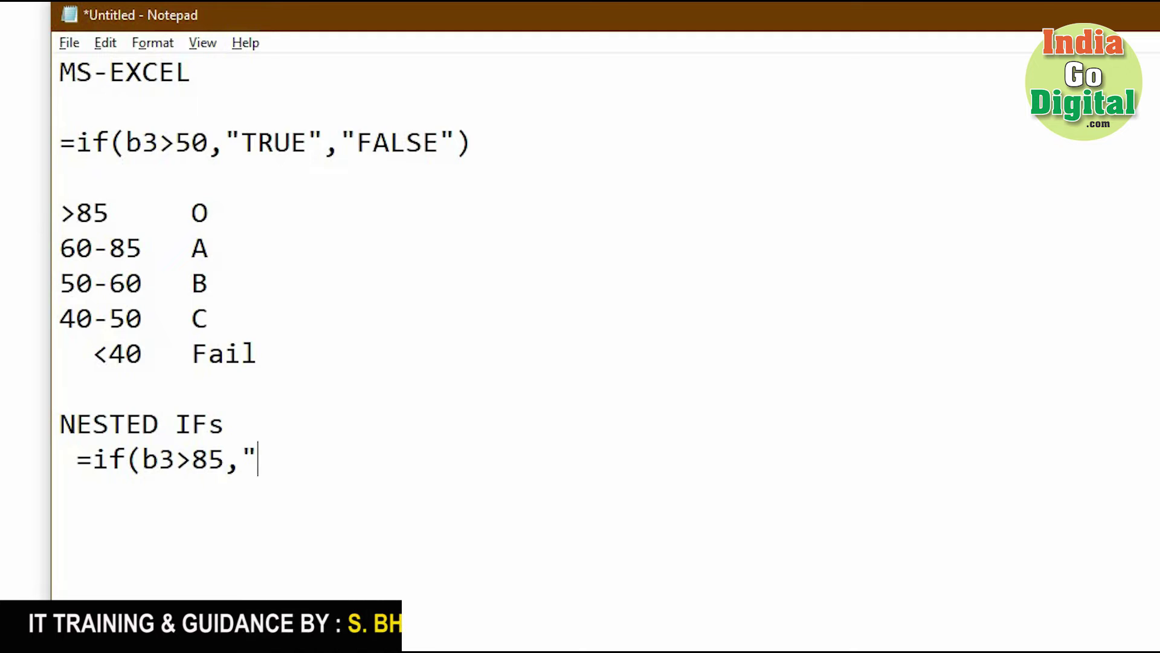
type("O\"")
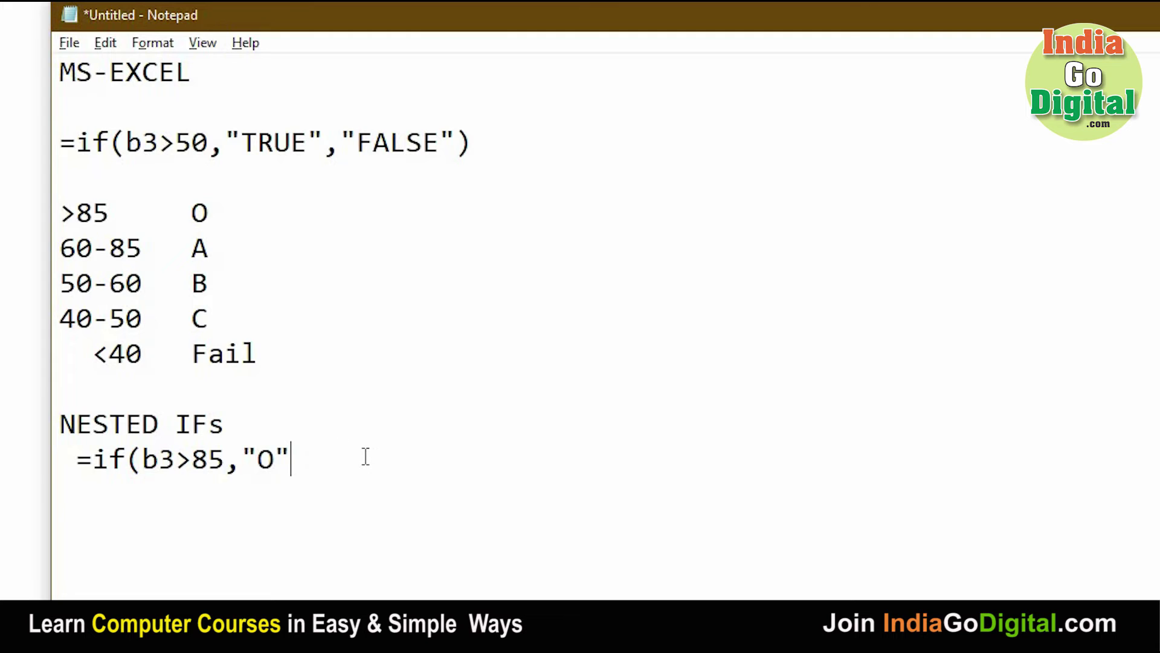
type("(")
left_click_drag(225, 460, 176, 459)
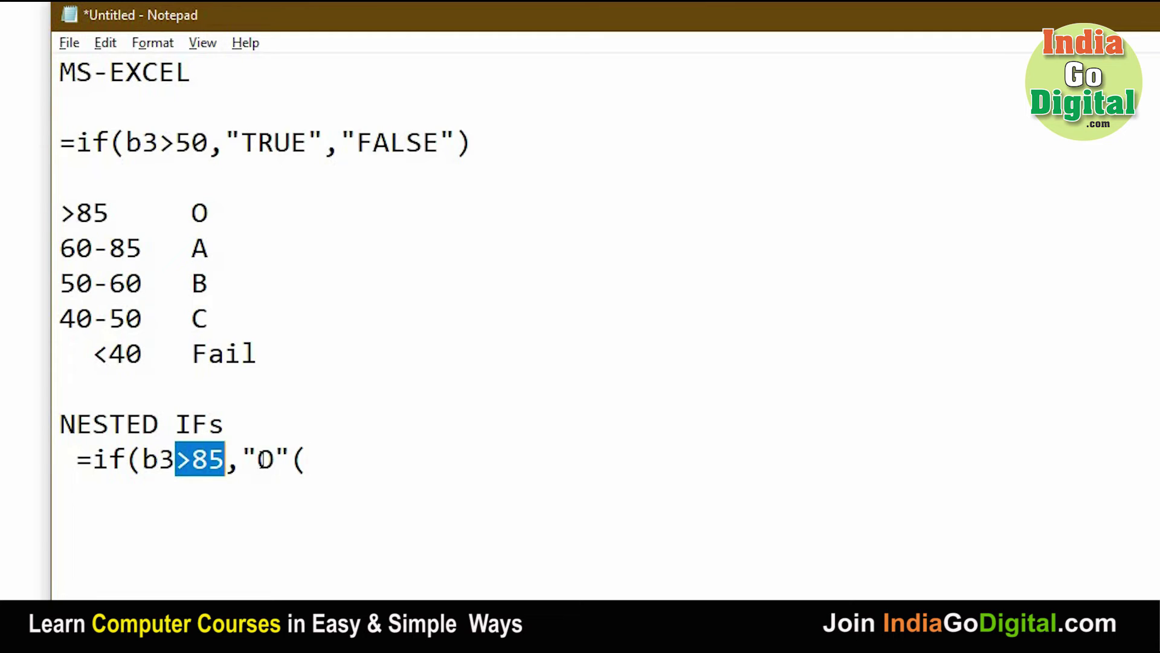
left_click(288, 479)
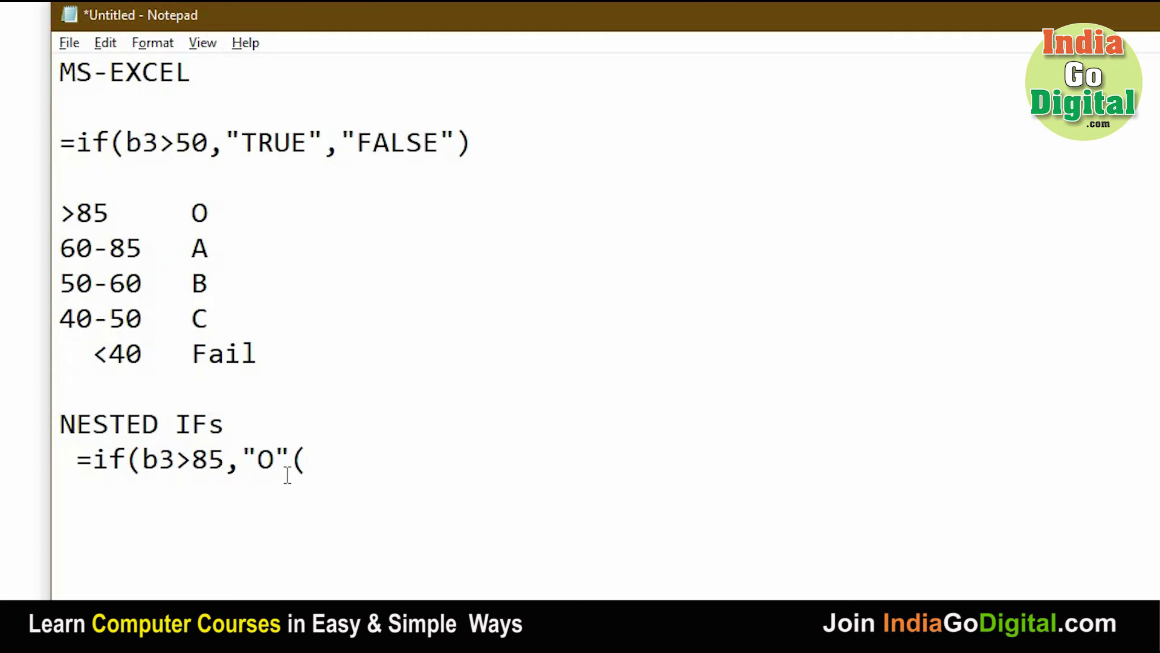
left_click(294, 473)
type(",")
type("if")
- Complete the formula as =if(b3>85,"O",if(b3>60,"A",if(b3>50,"B",if(b3>40,"C","Fail"))))
key("BackSpace")
key("BackSpace")
key("BackSpace")
type("if(b3")
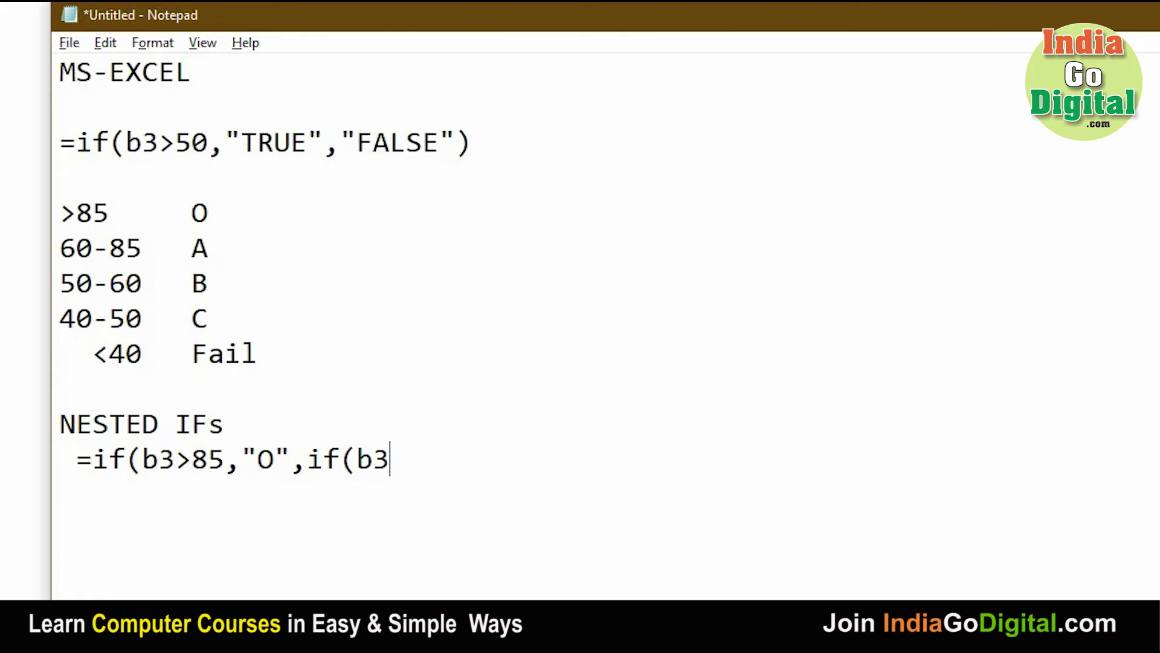
type(">")
type("60")
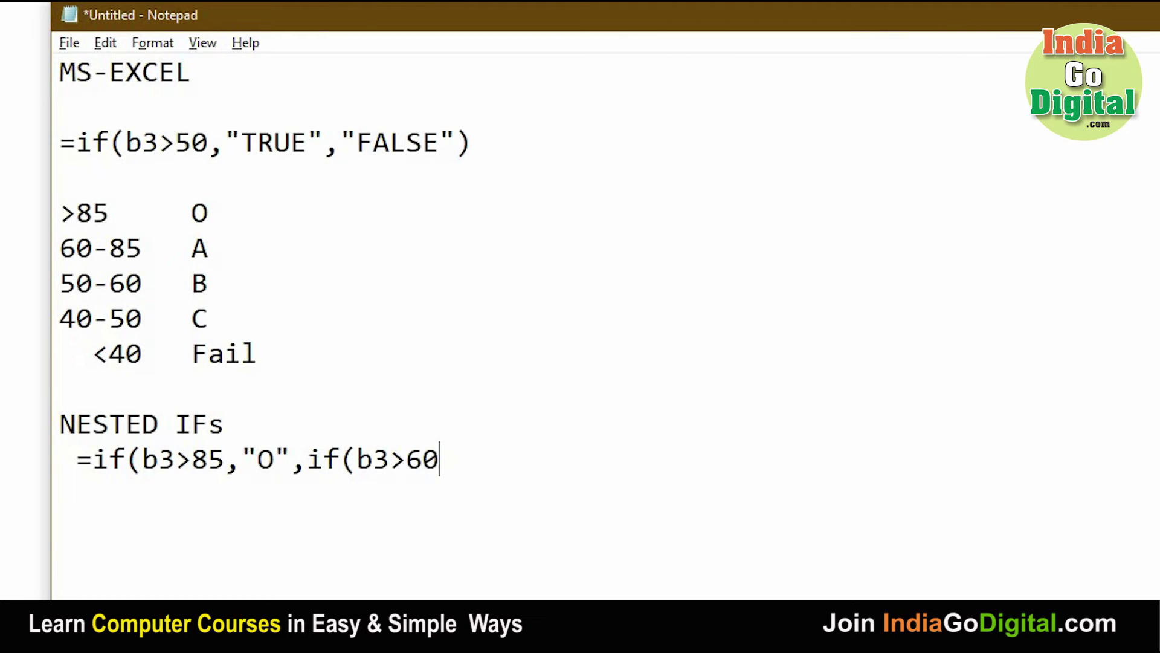
type(",")
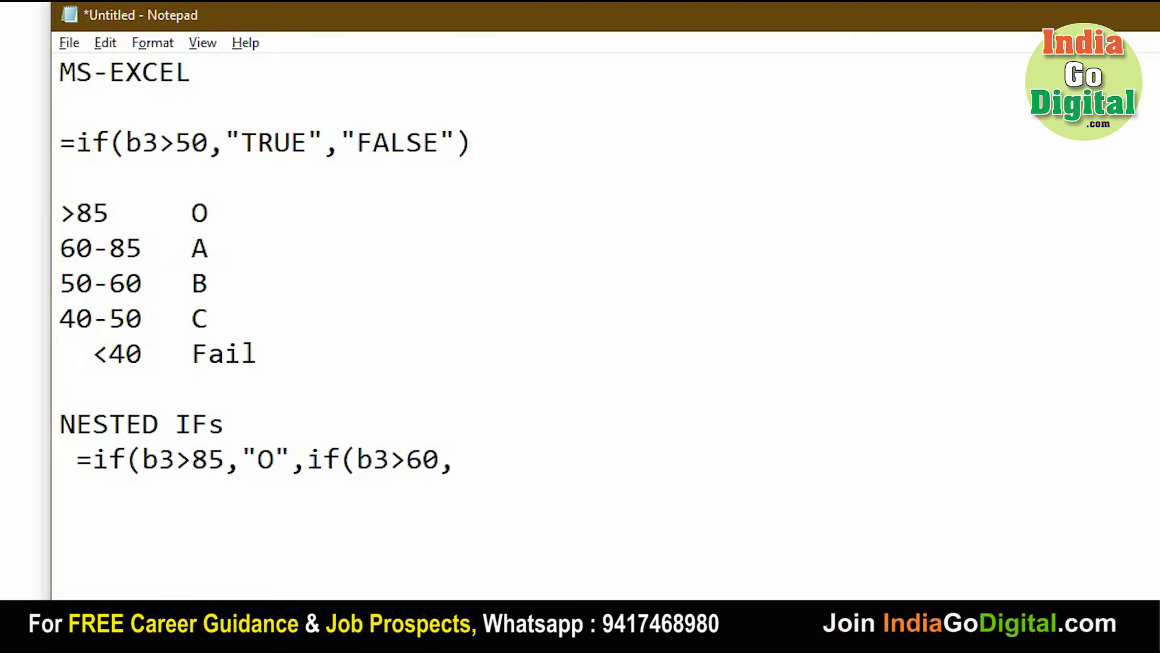
type("\"")
type("A")
type("\",")
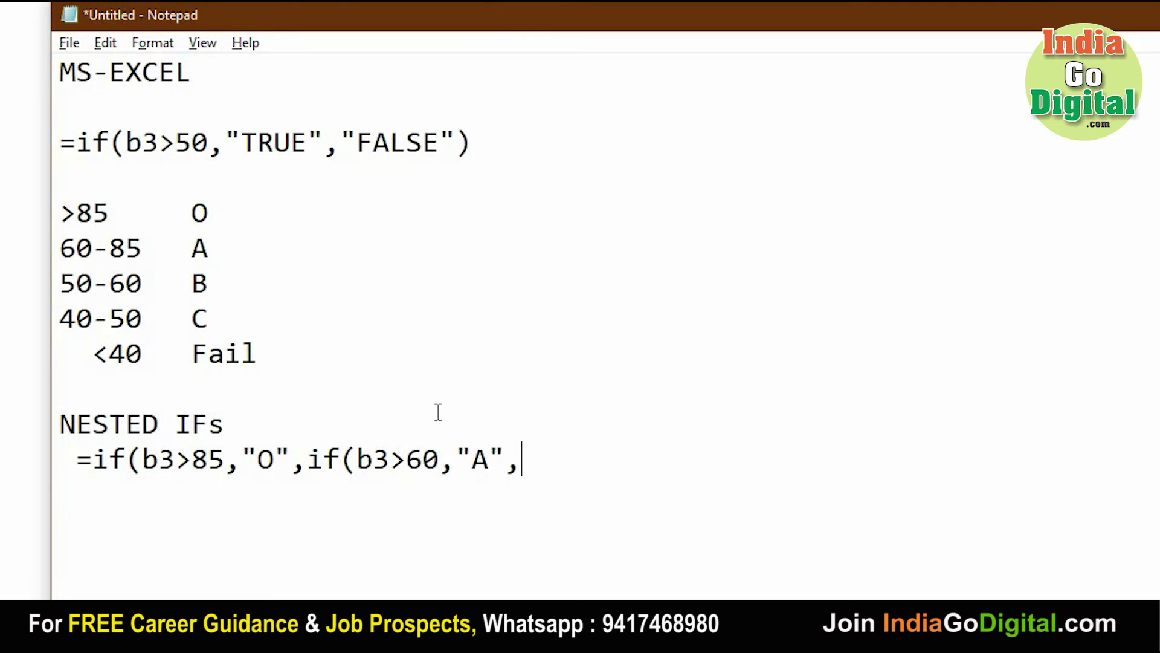
type("if")
type("(b3>")
type("5")
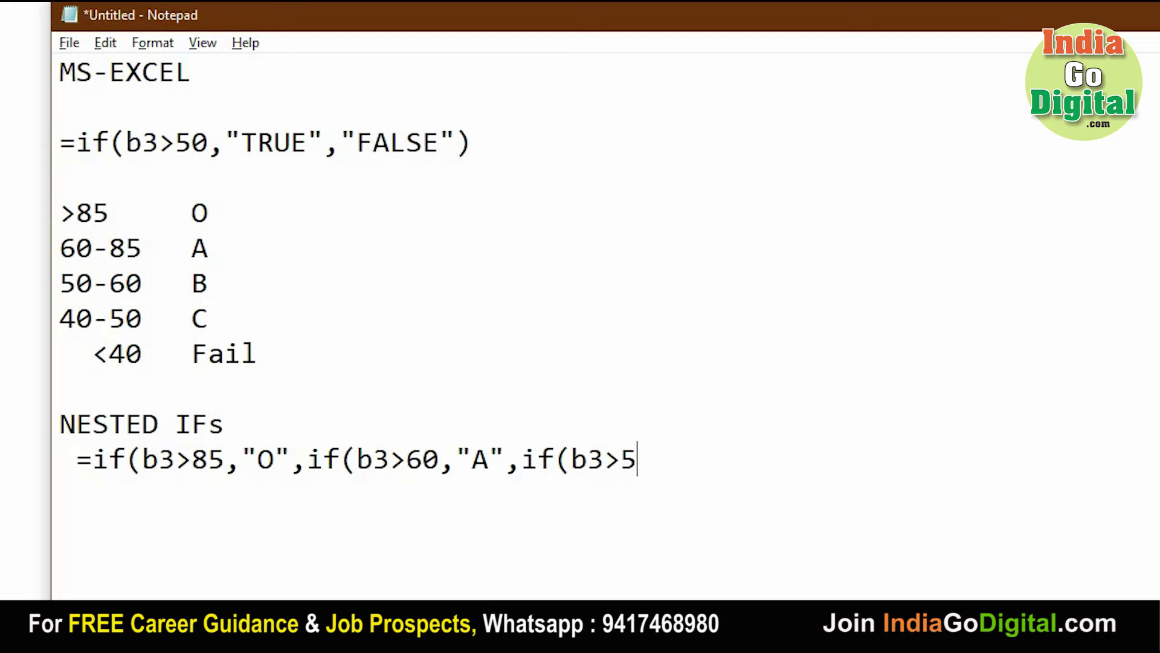
type("0,")
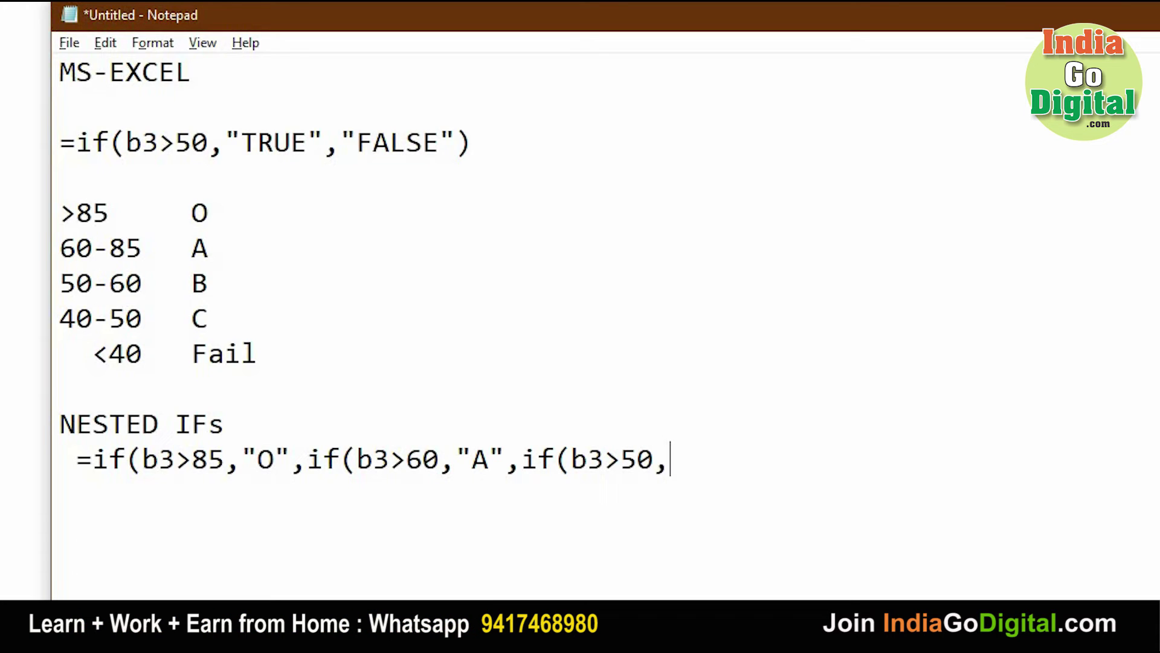
type("\"B\",")
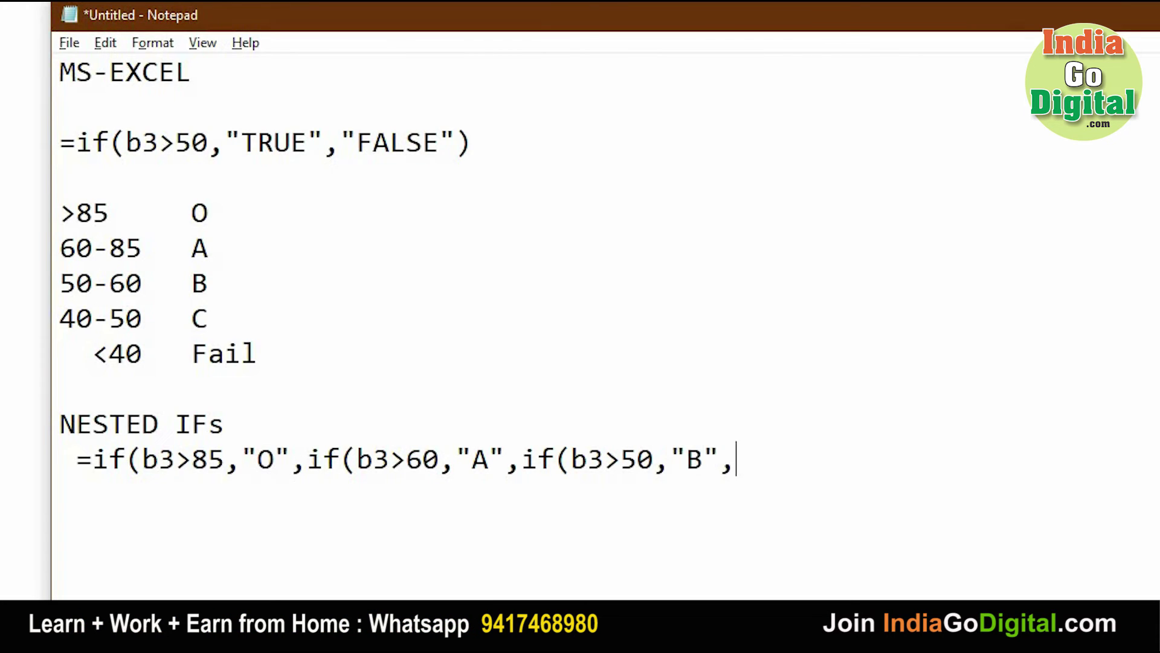
type("if(")
type("b3>4")
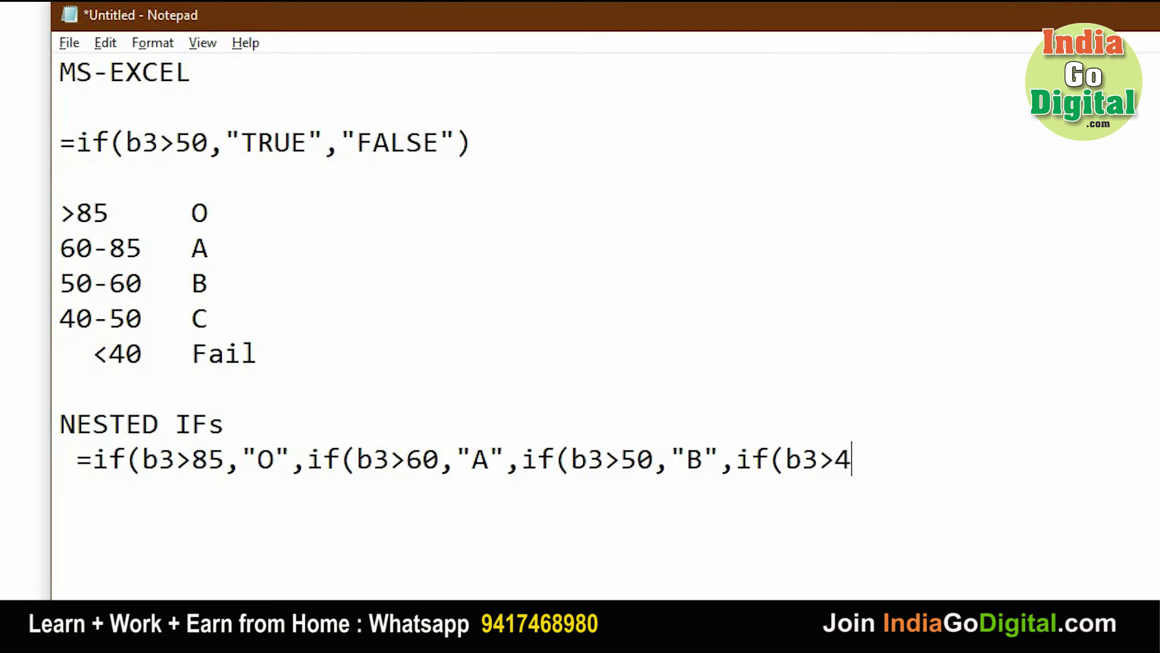
type("0,\"C")
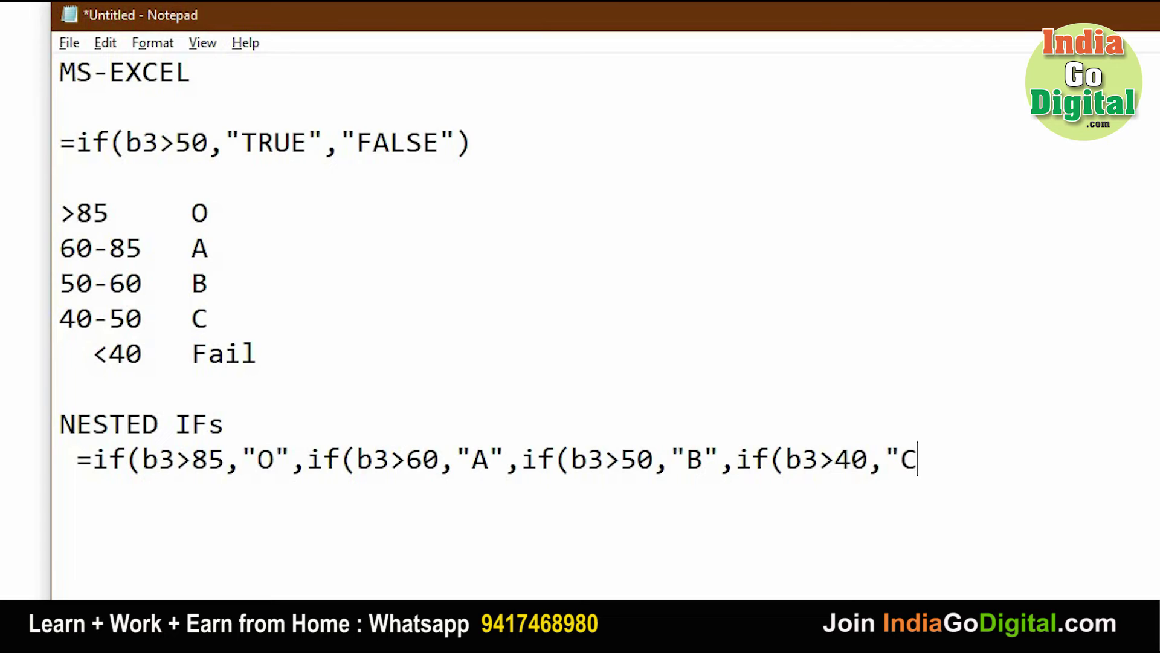
type("\"")
type(",\"")
type("Fail\"")
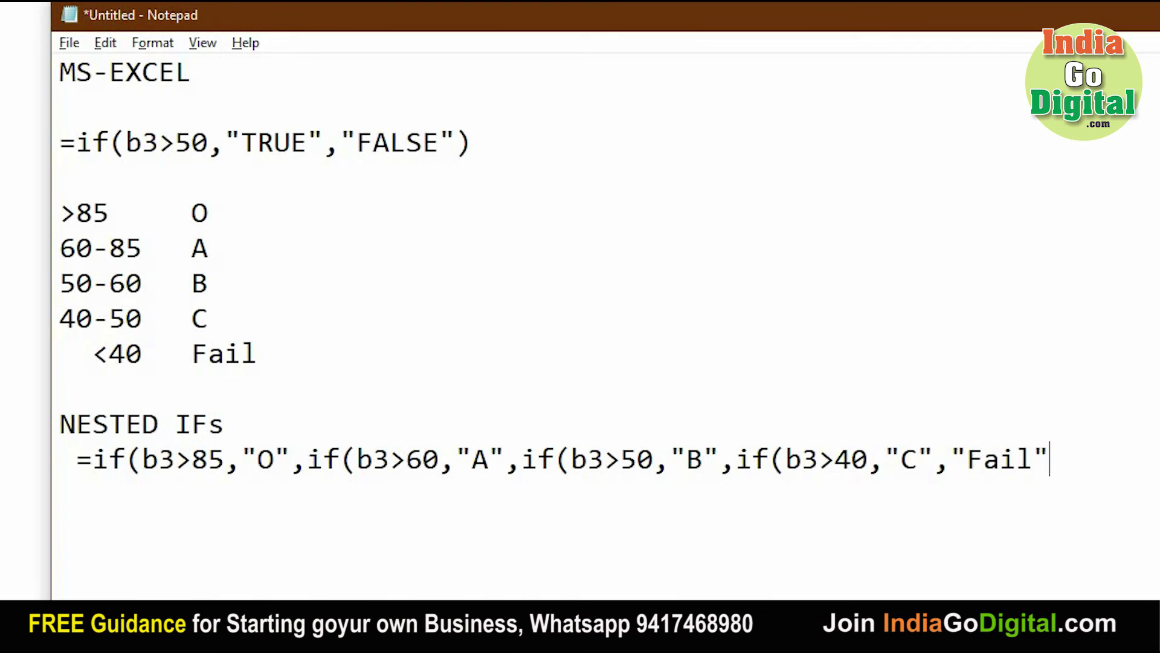
type(")")
type(")))")
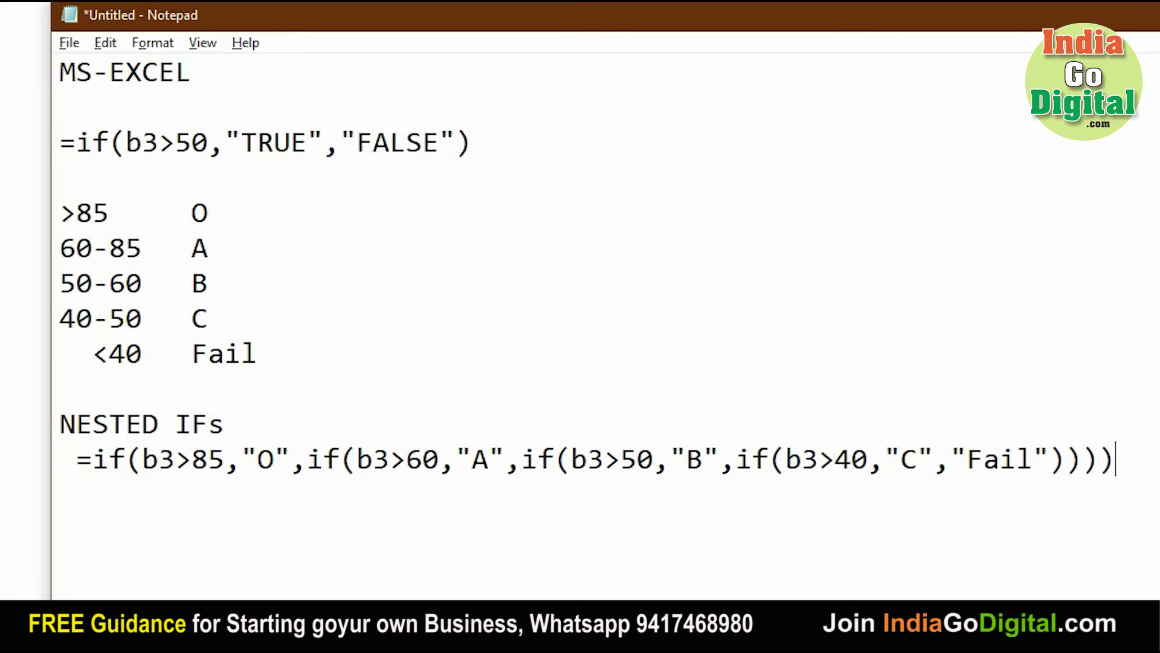
key("Return")
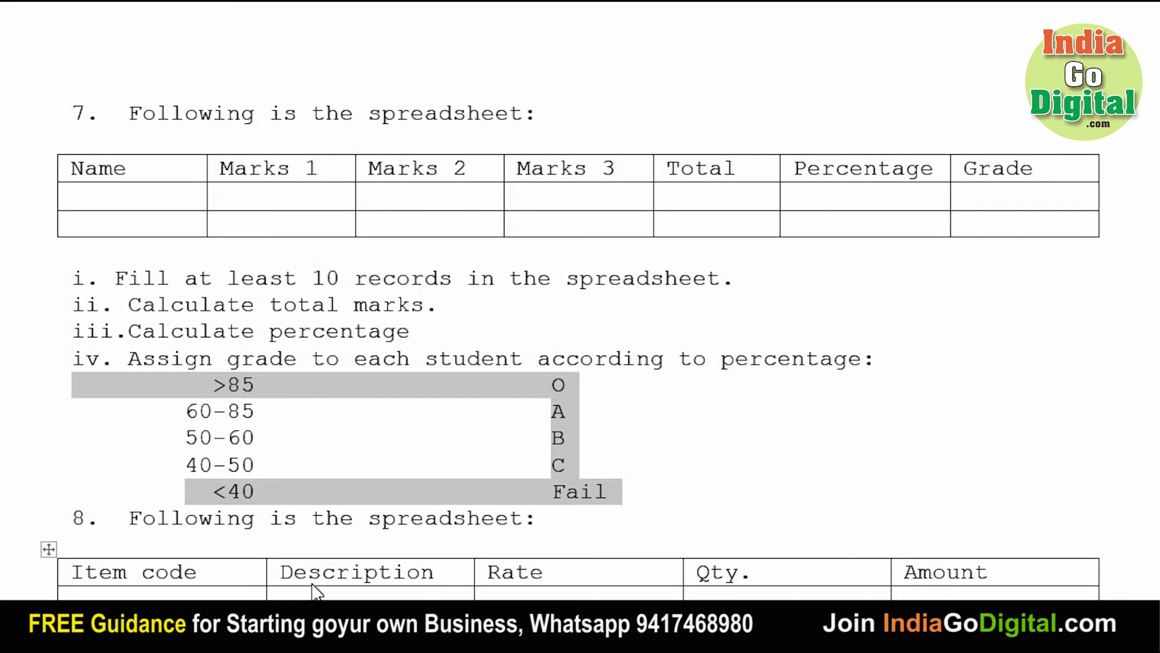
- Back in Excel, delete the old Pass/Fail grades from G2:G7
key("alt+Tab")
left_click(679, 63)
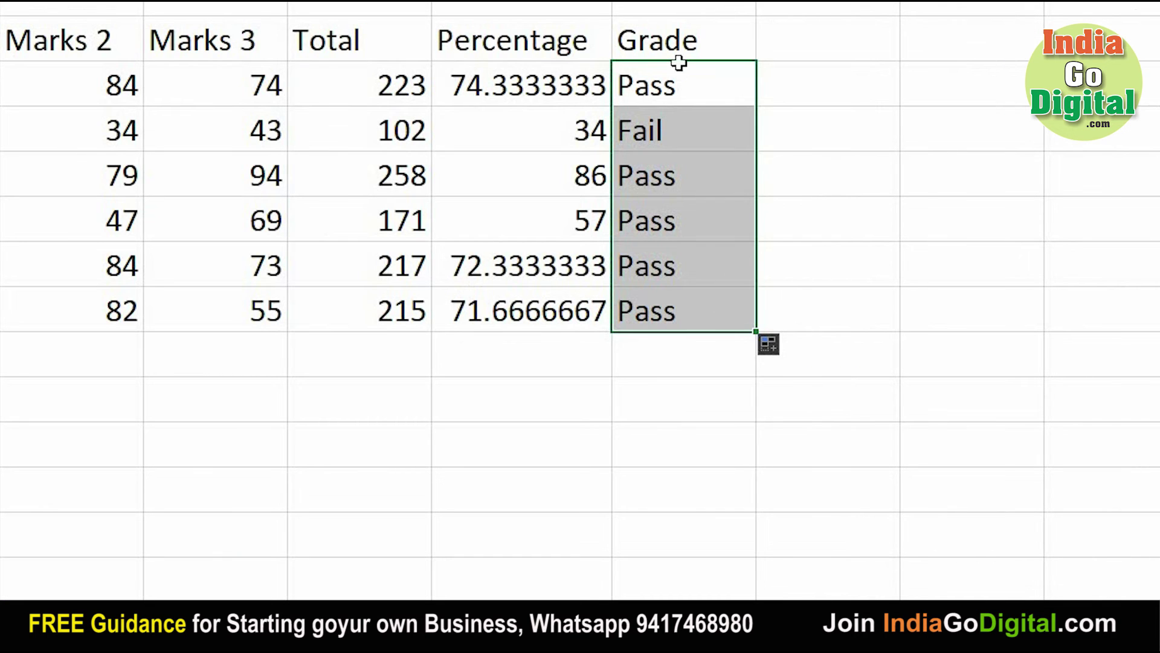
left_click_drag(682, 85, 684, 331)
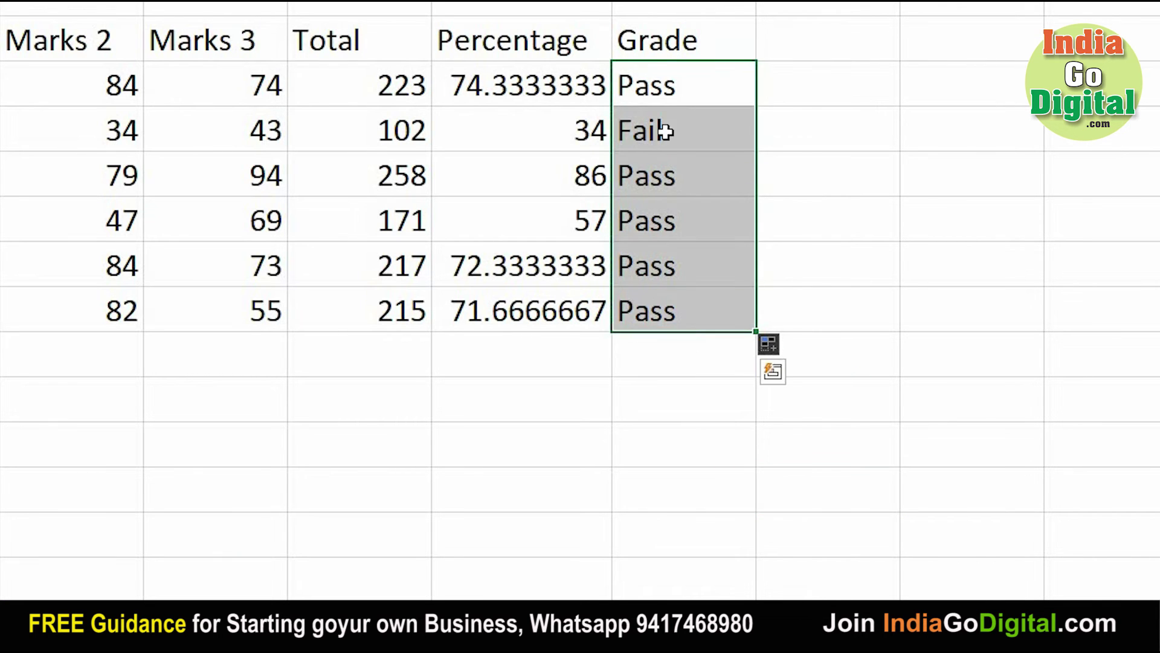
key("Delete")
left_click(665, 88)
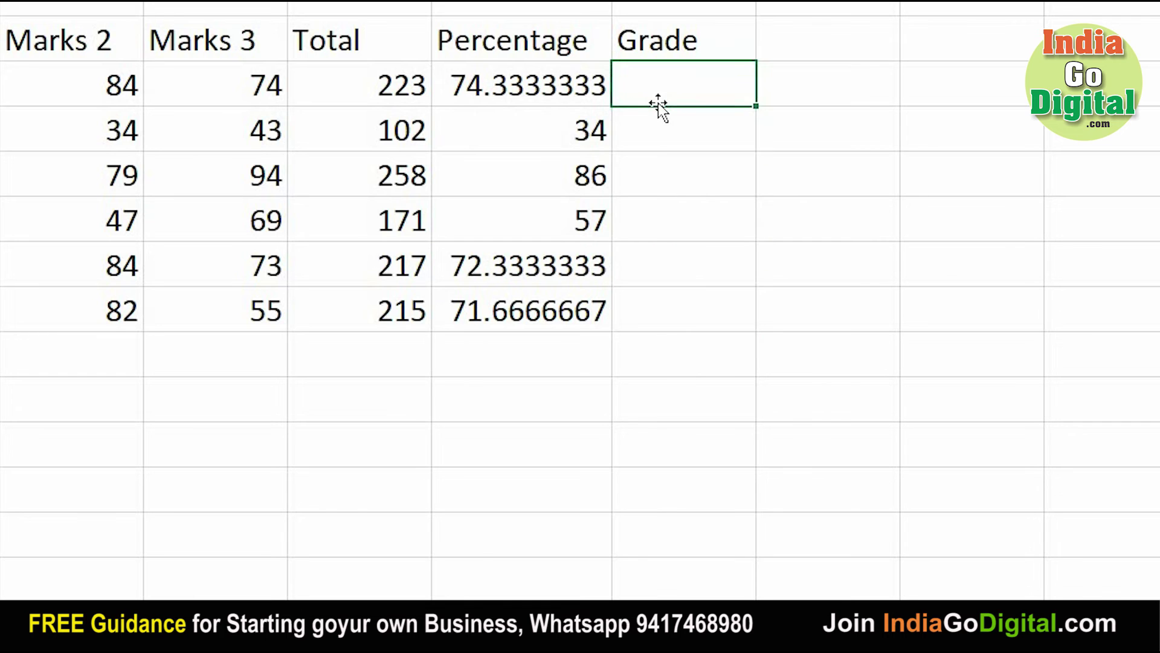
- Start the Grade formula =if(f3>85,"O",if(f3>60,"A" (correcting 84 to 85), then bring up the Notepad grading notes
type("=if")
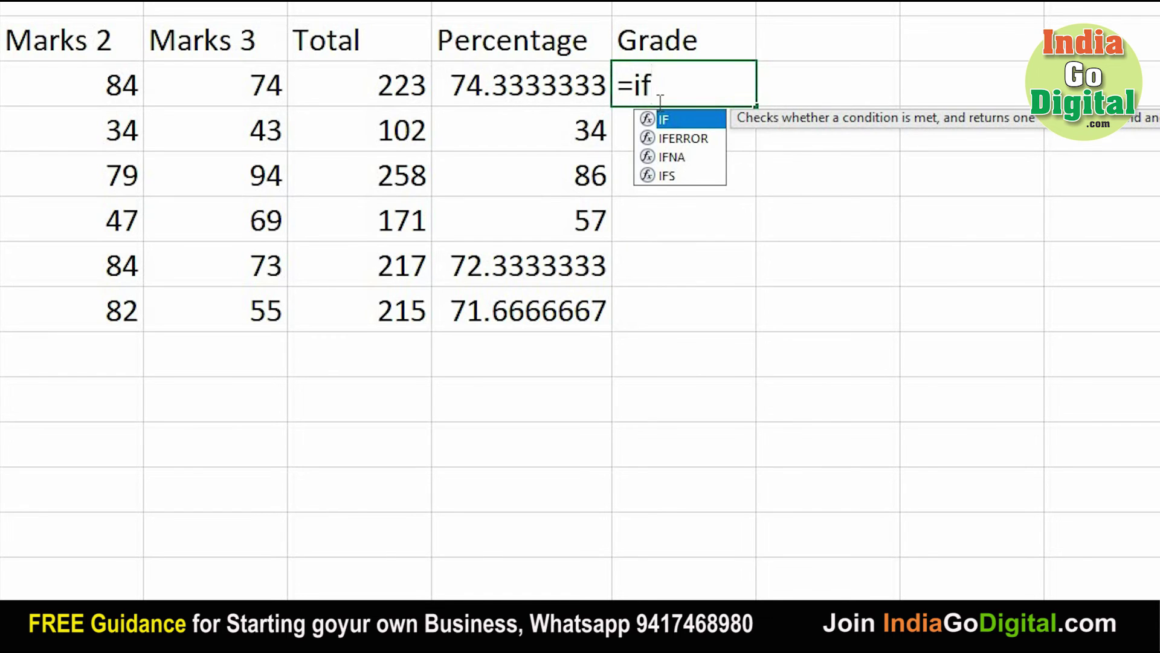
type("(")
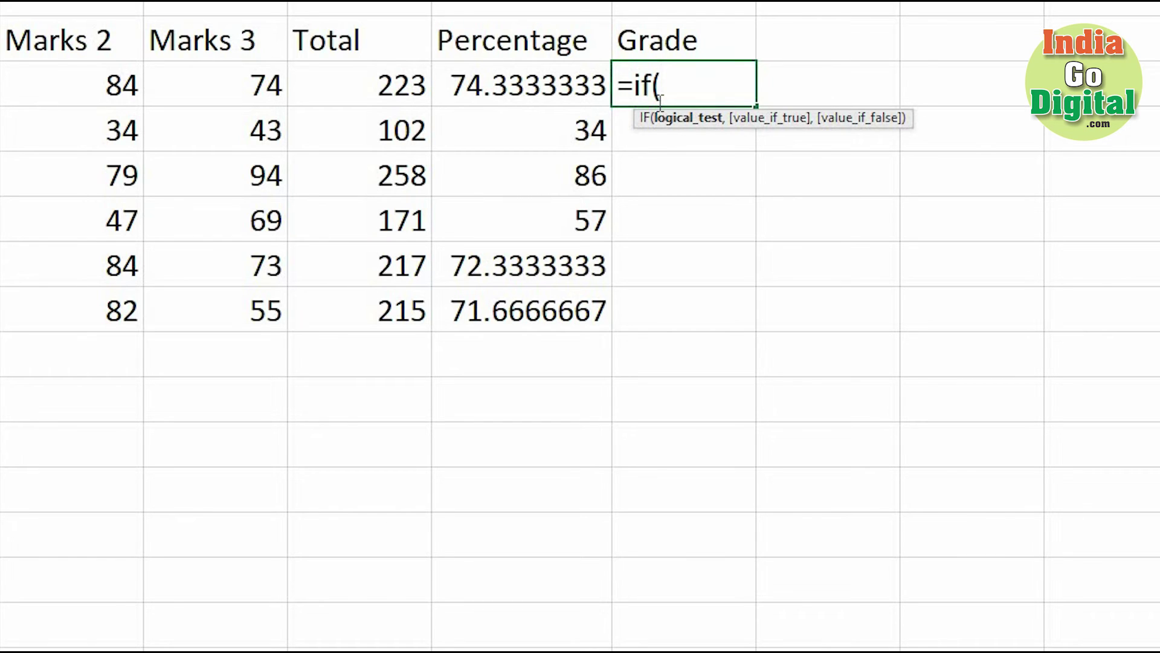
type("f3")
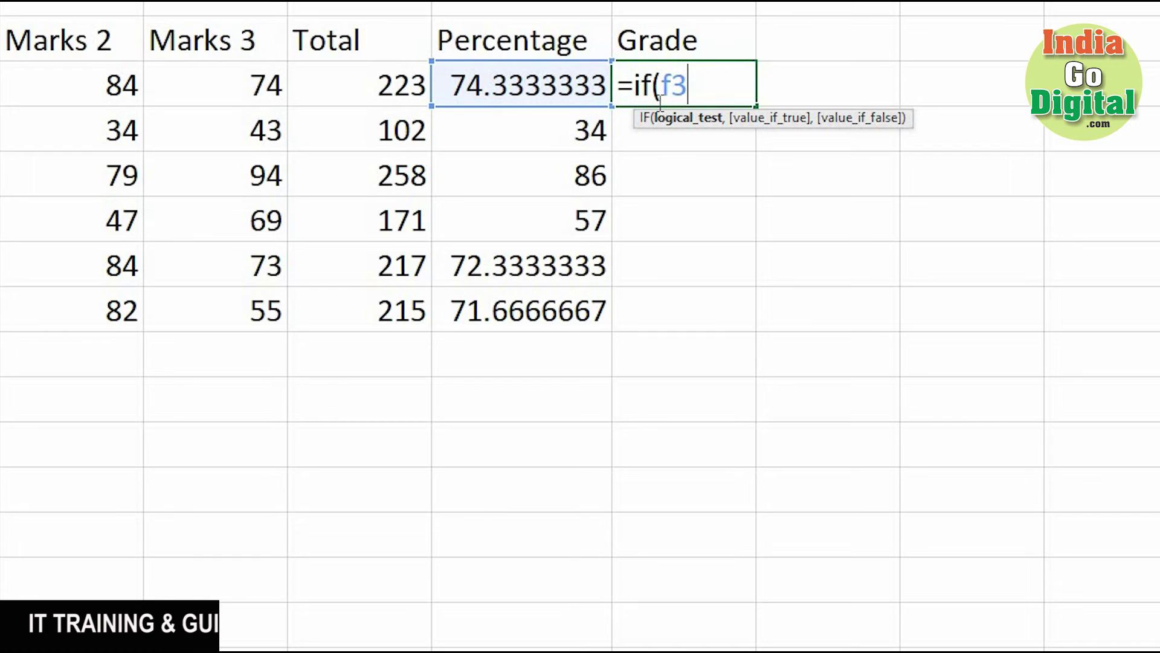
type(">")
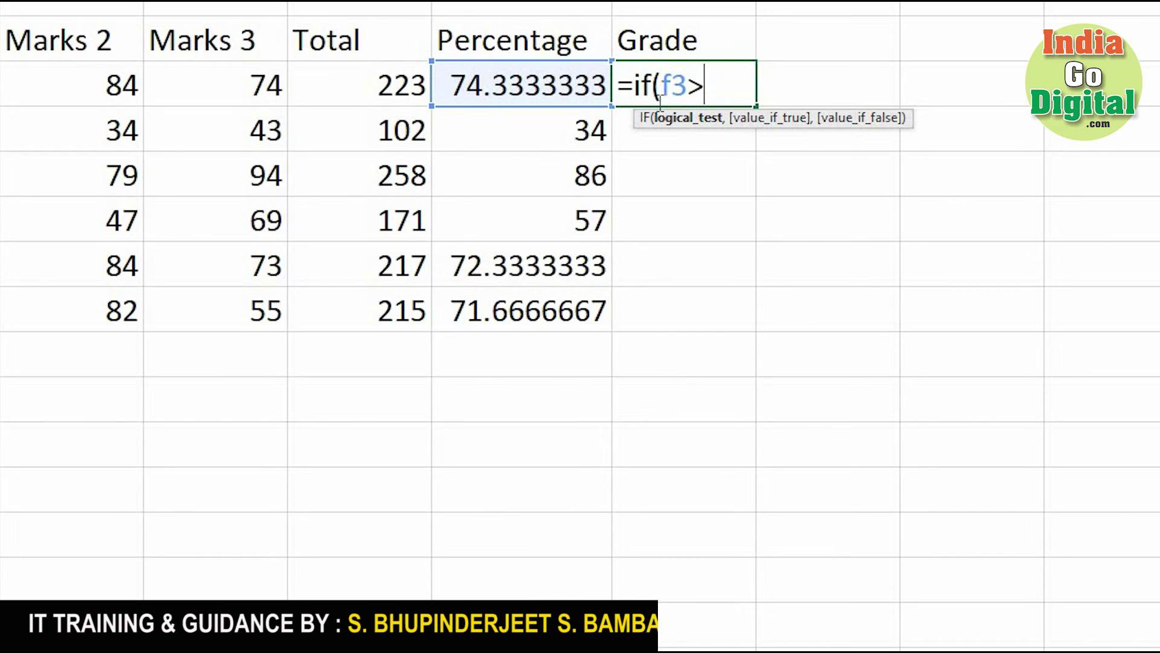
type("84")
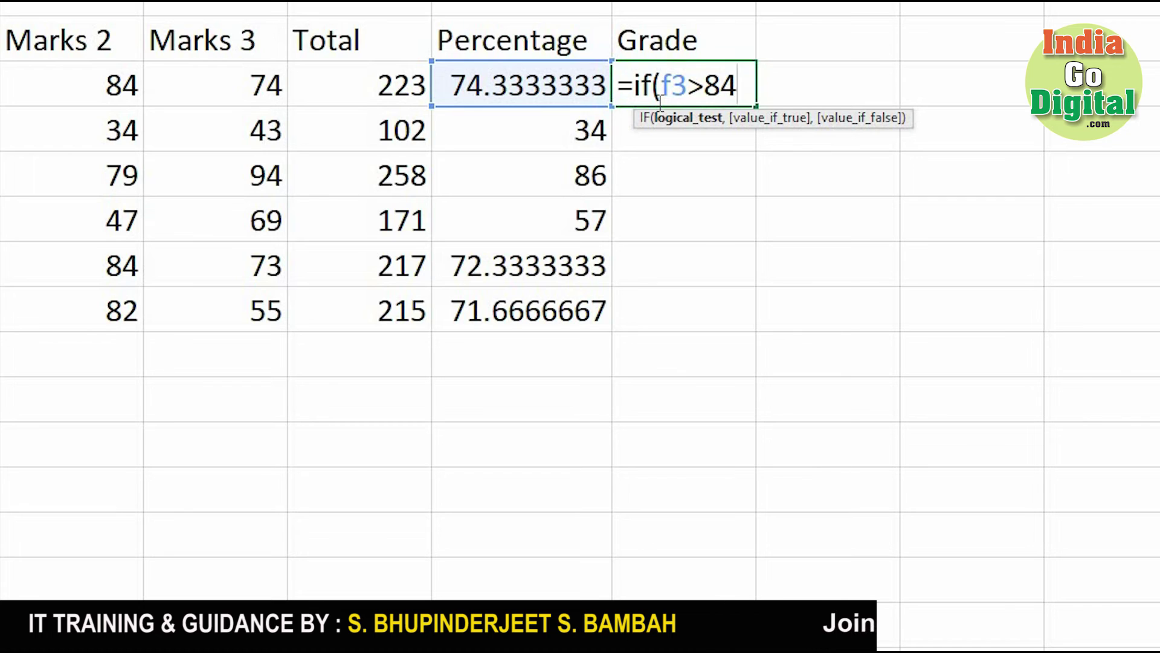
key("BackSpace")
type("5,\"")
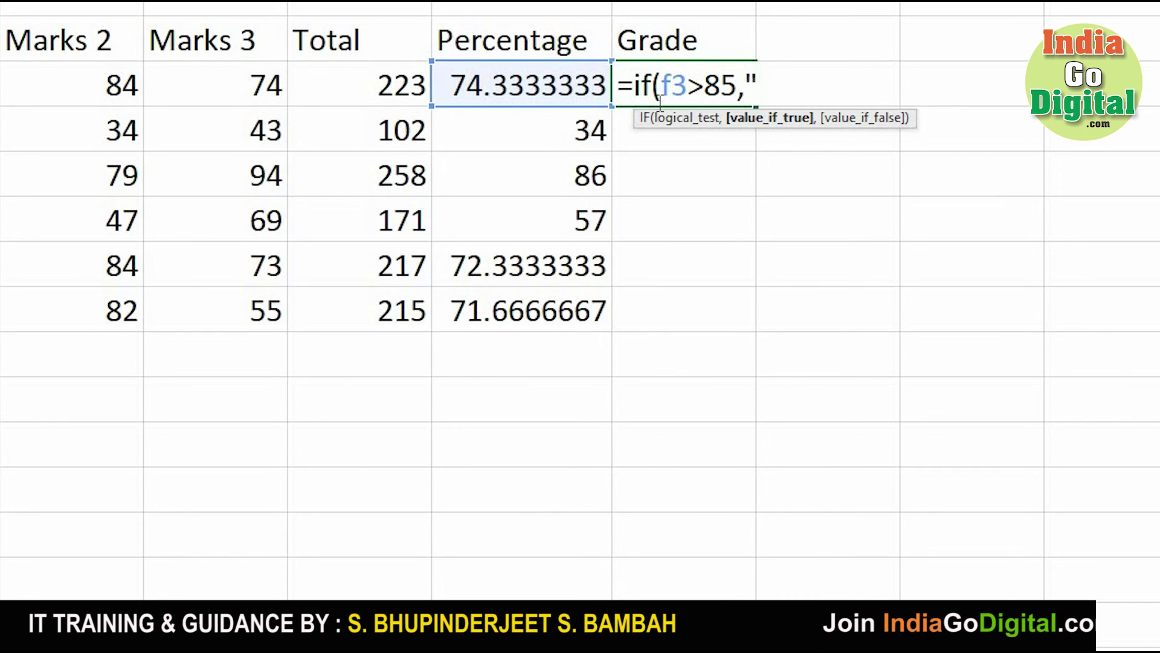
type("O\",")
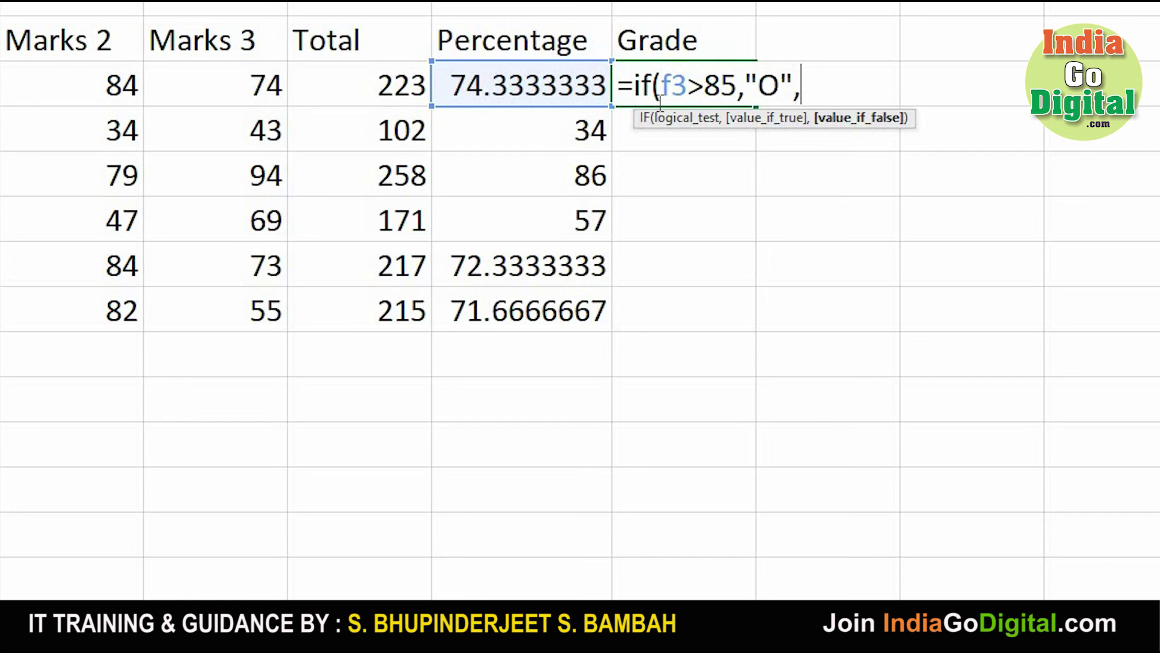
type("if")
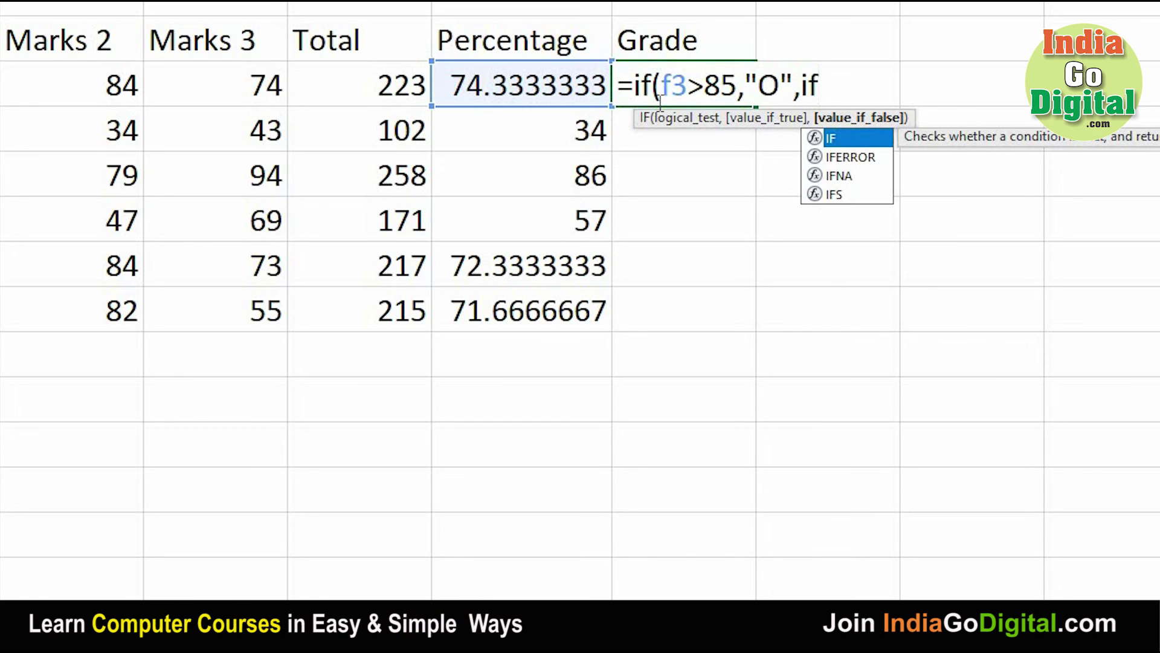
type("(")
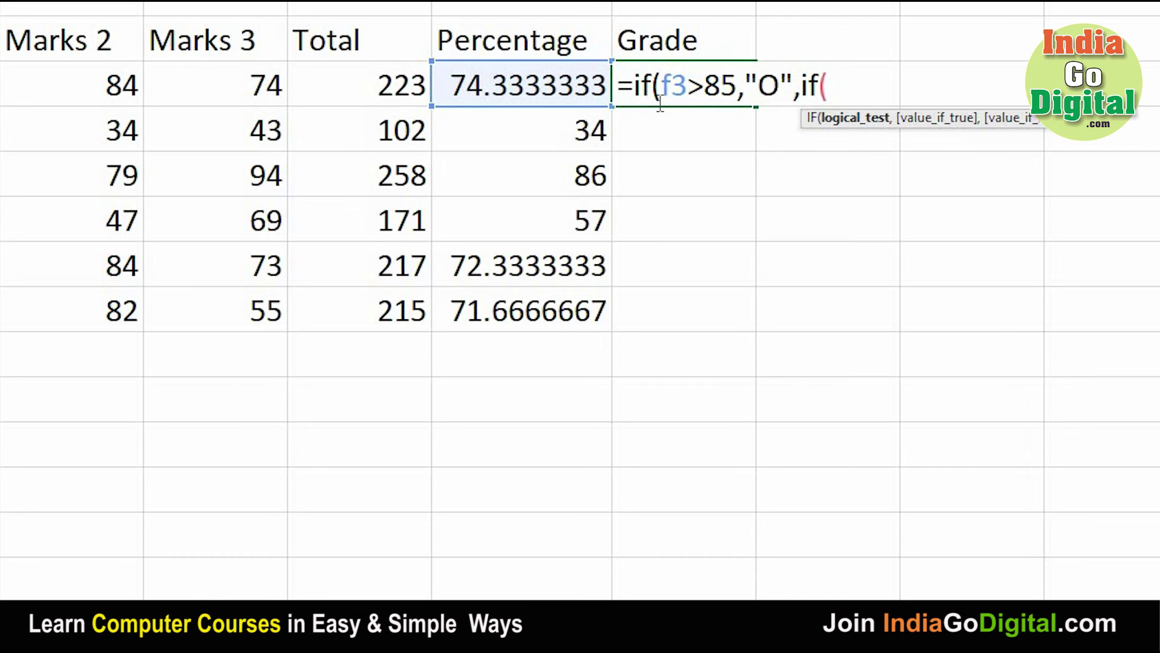
type("f3")
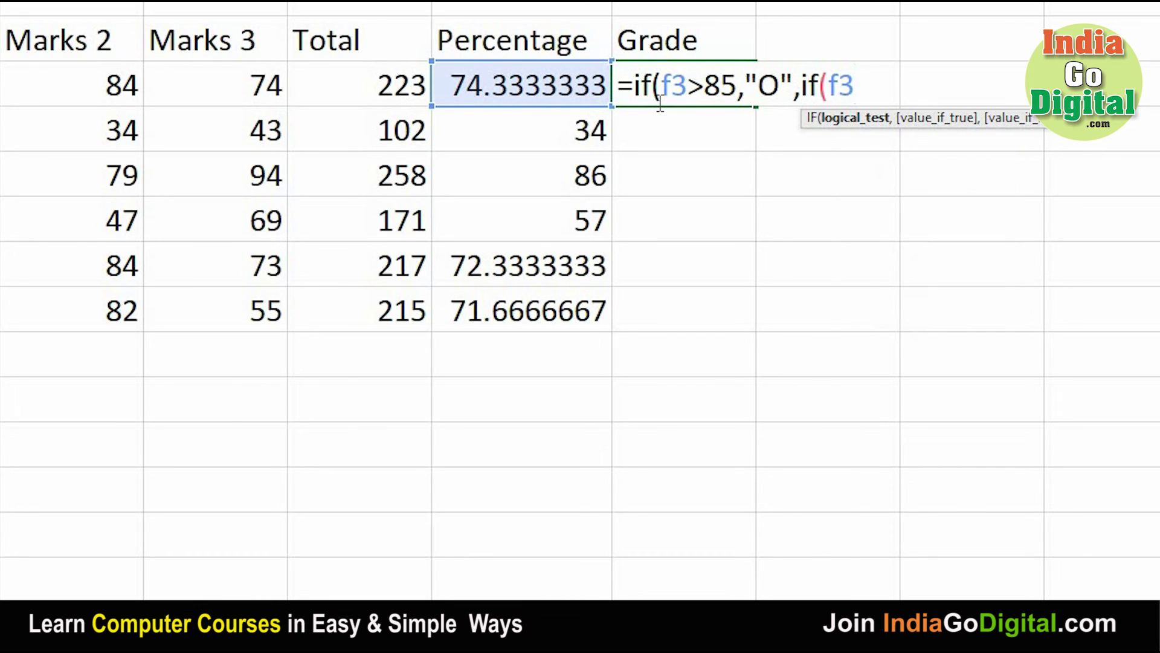
type(">")
type("60")
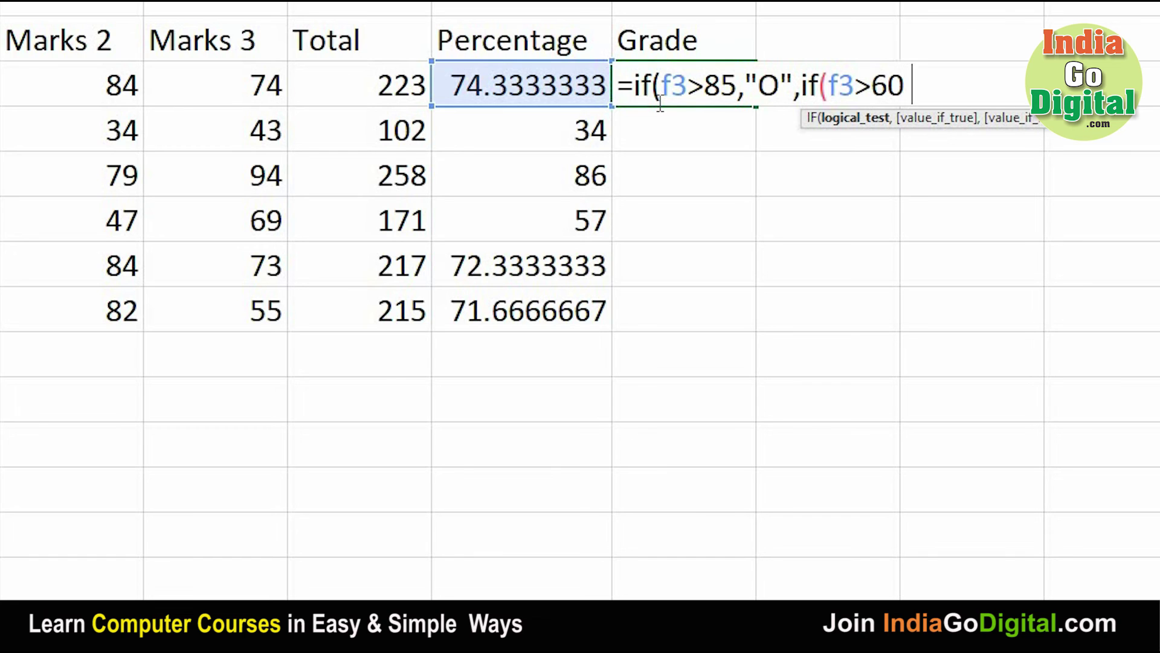
type(",\"A")
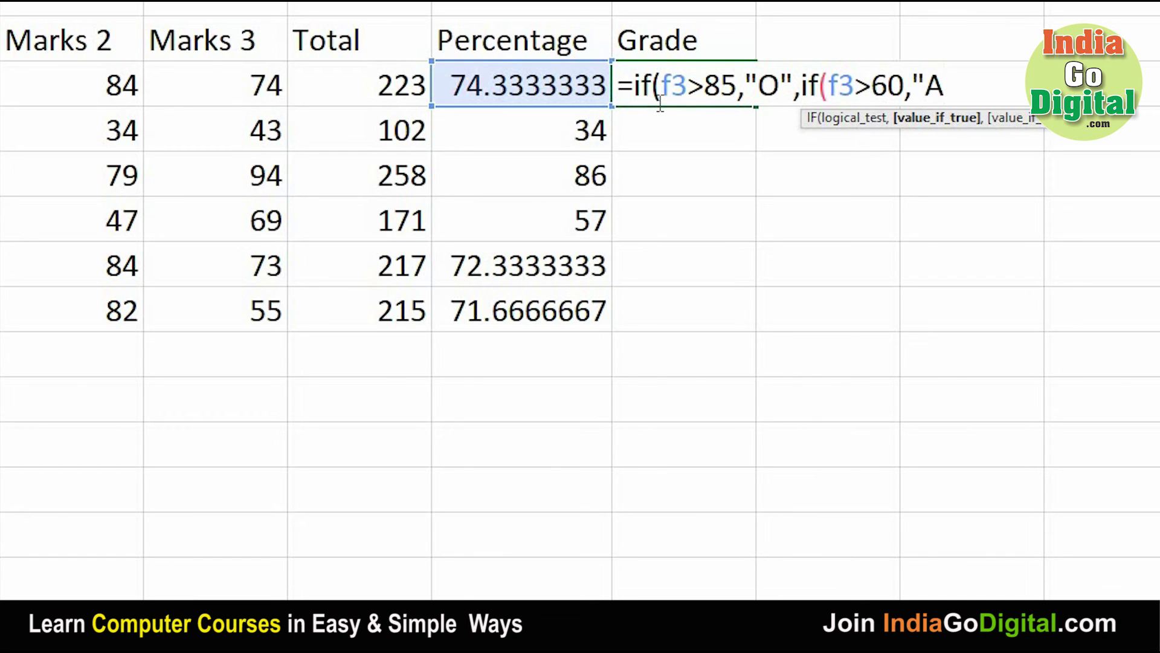
type("\"")
key("alt+Tab")
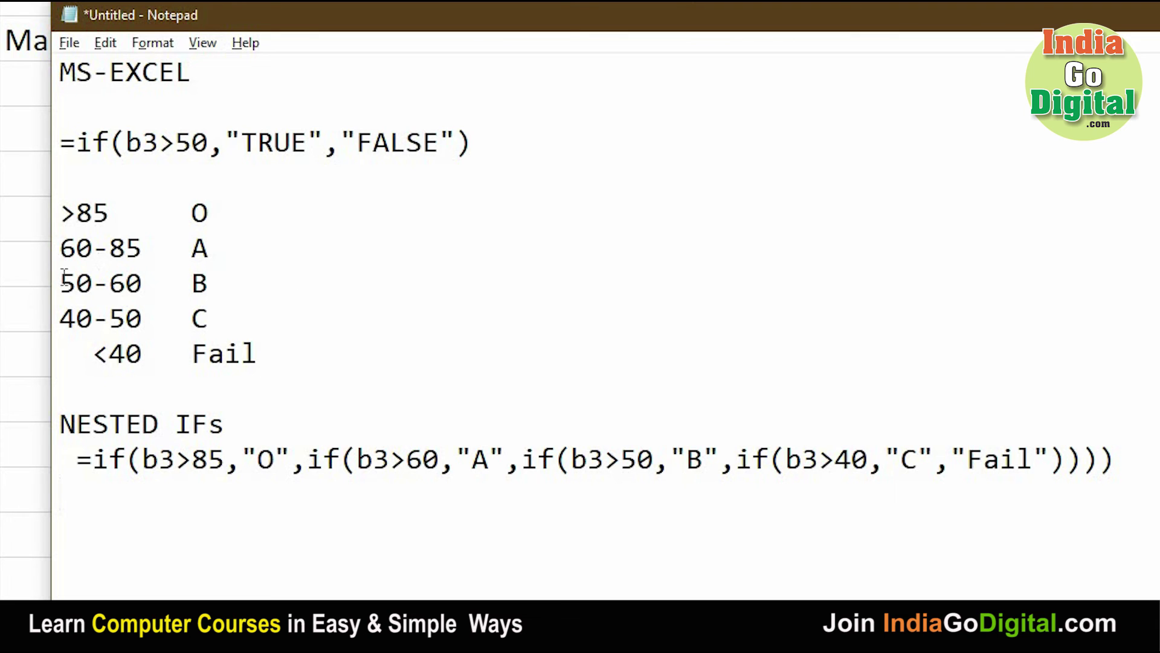
- Append ,if(f3>50,"B",if(f3>40,"C","FAIL")))) to the formula and enter it, giving the first grade A
key("alt+Tab")
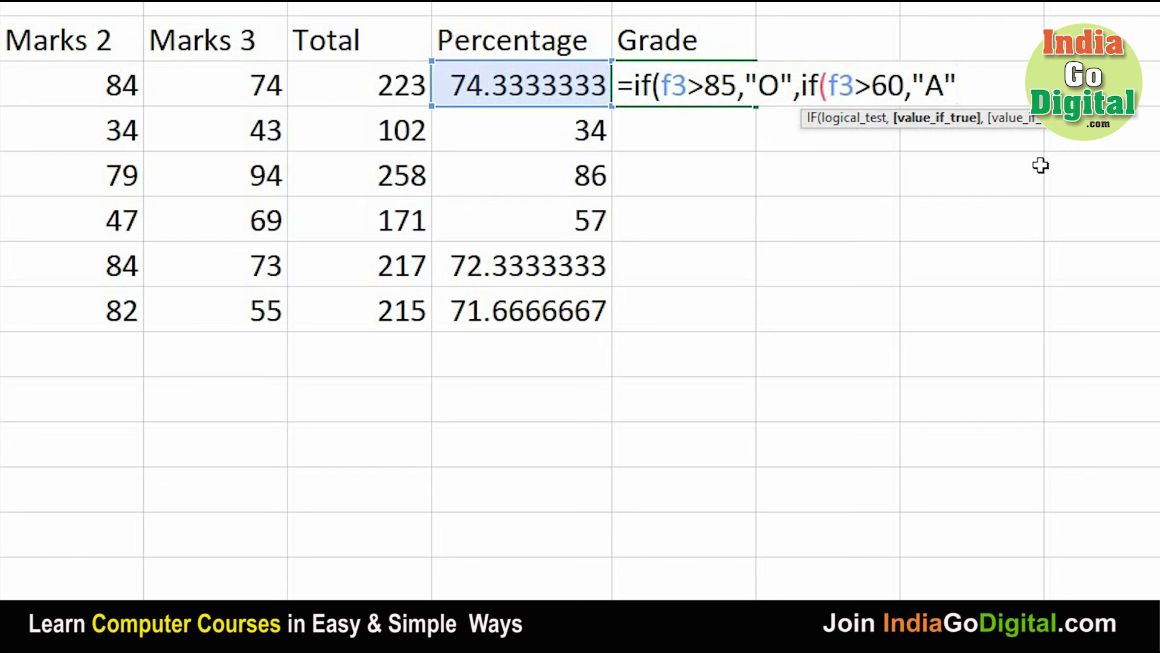
type(",")
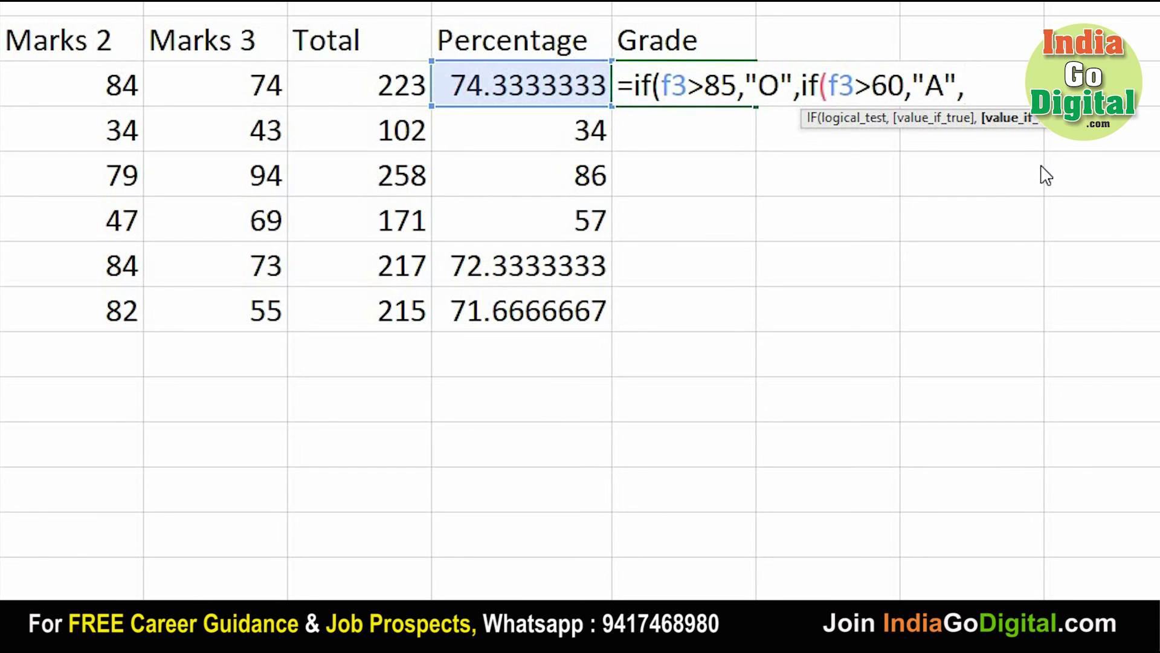
type("if(")
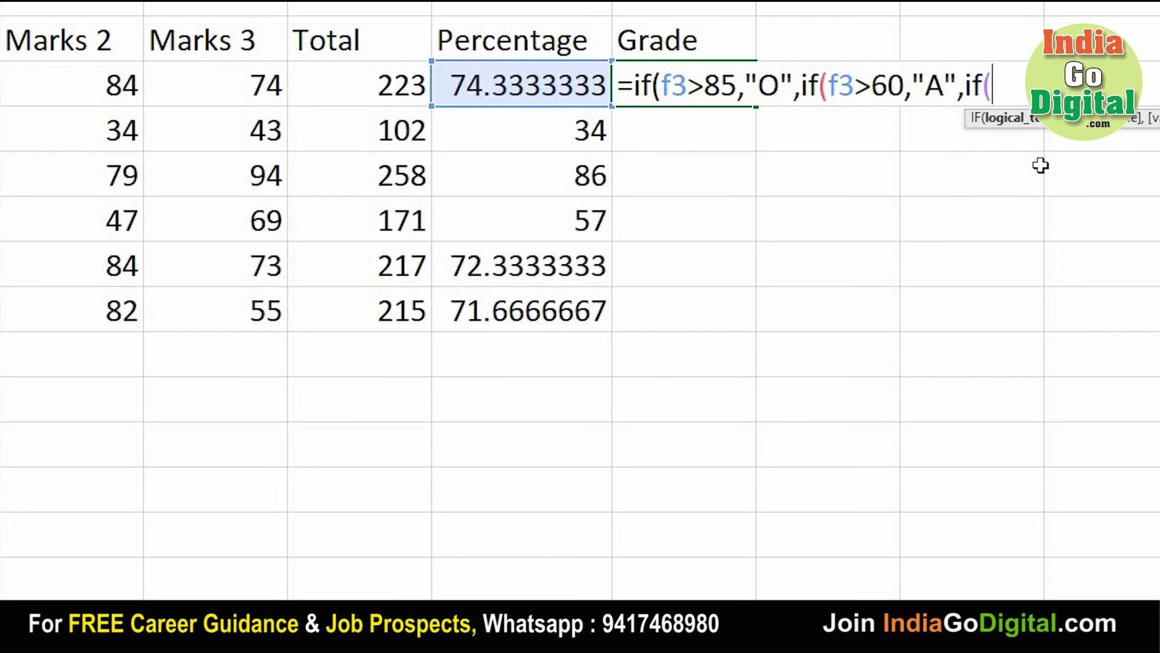
type("f3>50")
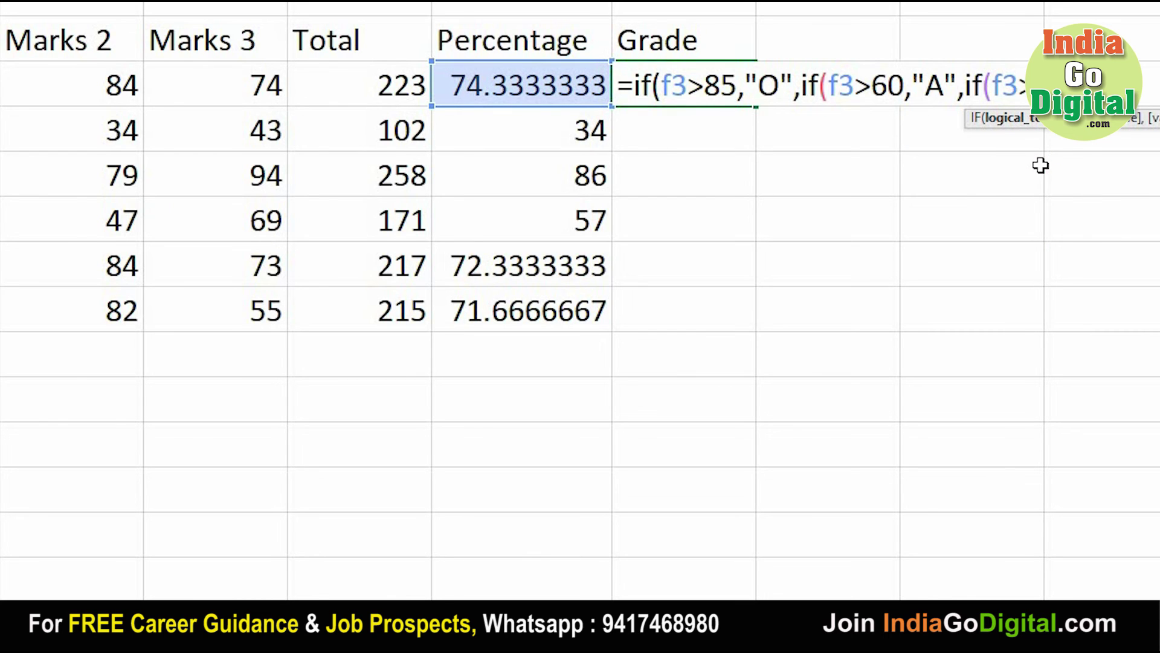
type(",\"B\"")
type(",")
type("if(")
type("f")
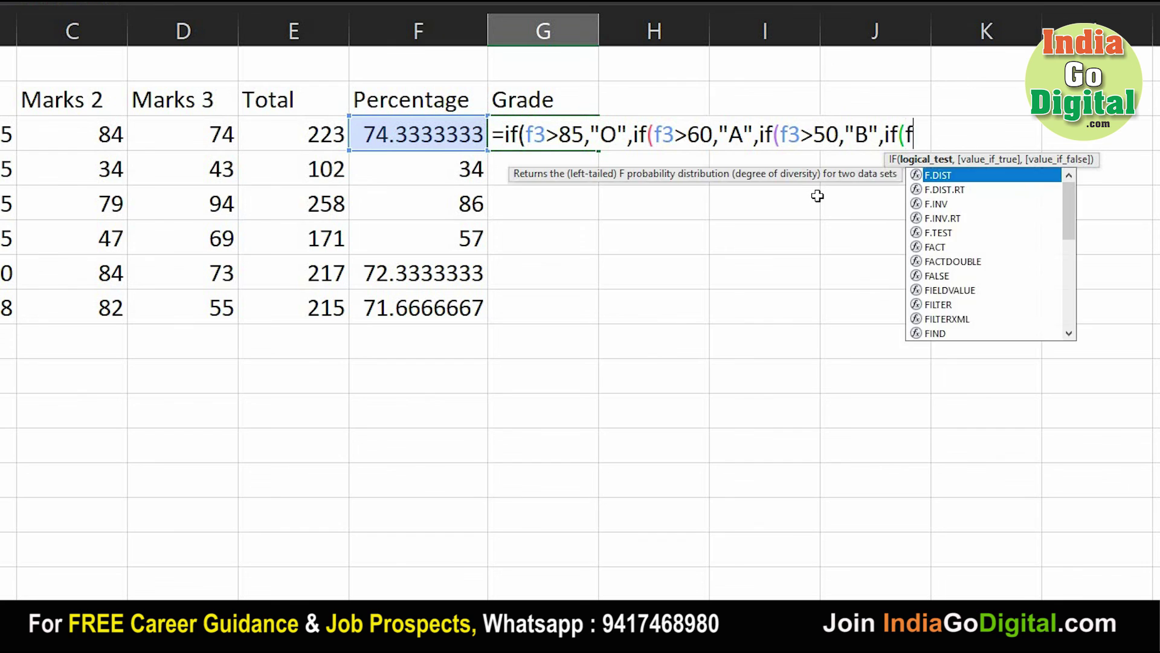
type("3>40")
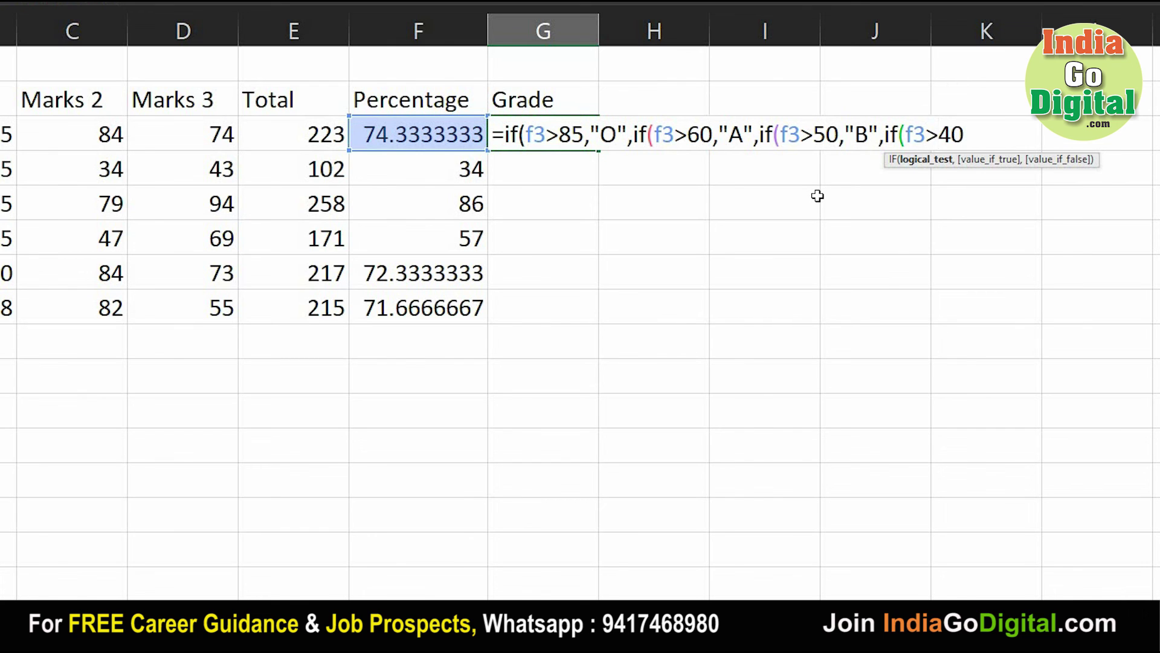
type(",\"C\"")
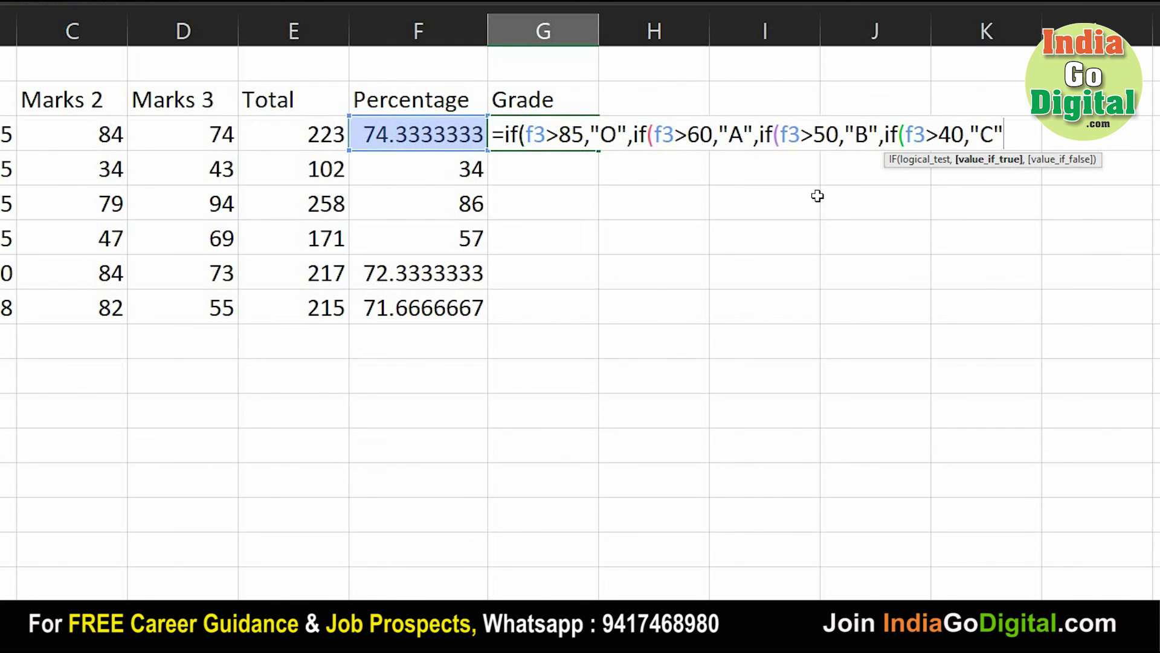
key("alt+Tab")
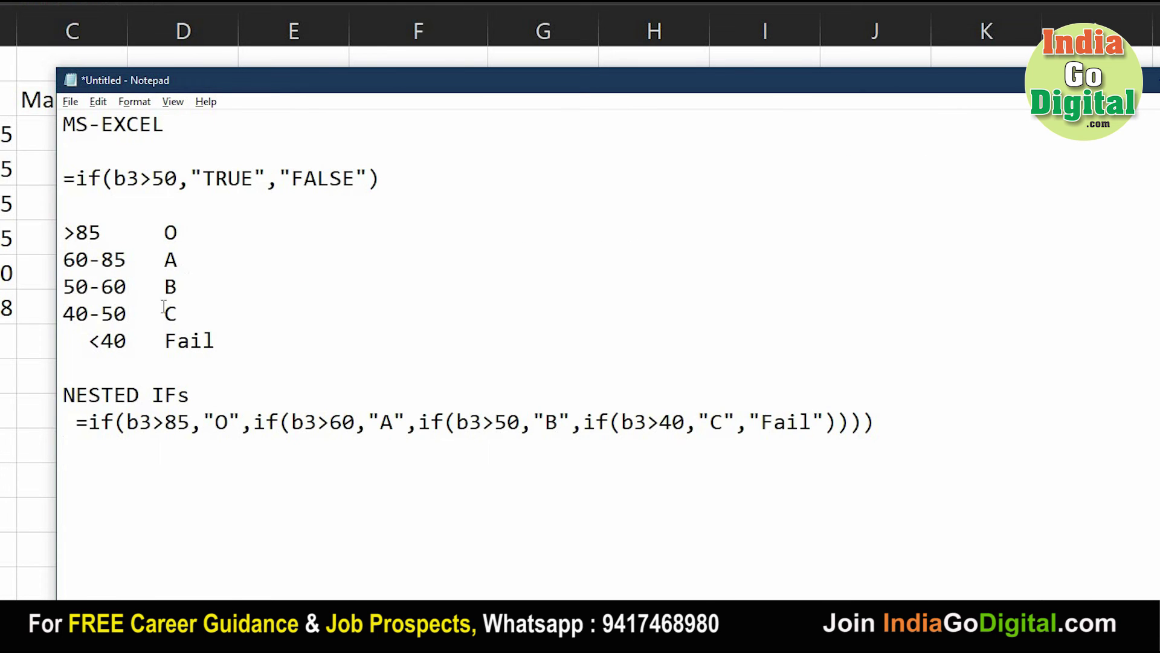
key("alt+Tab")
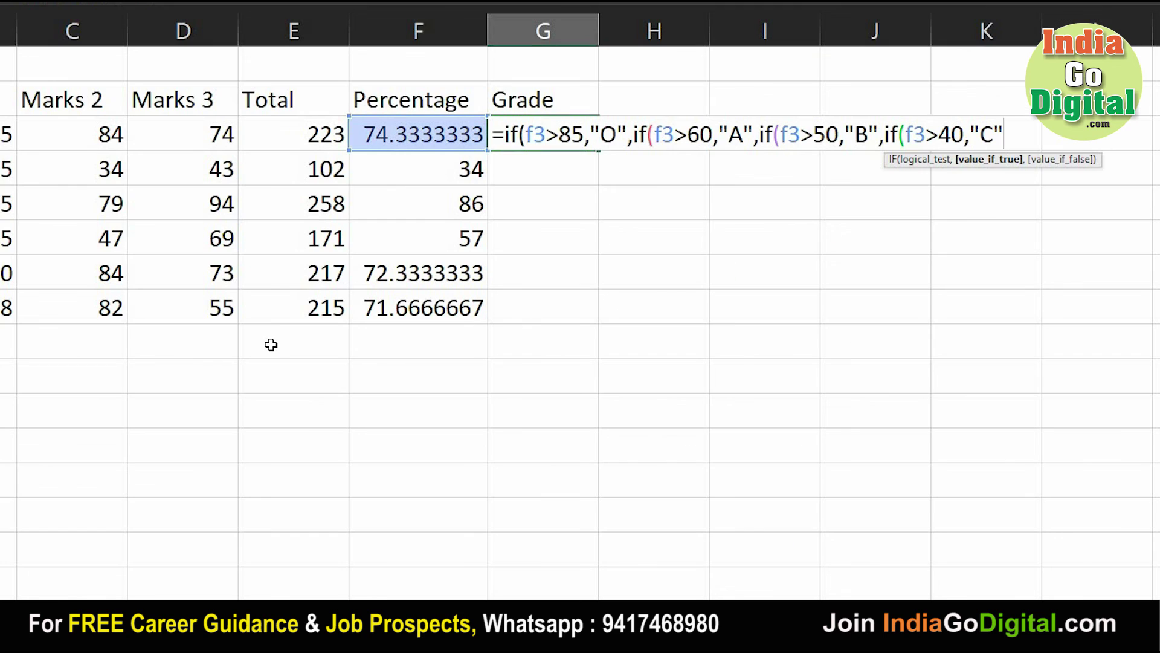
type(",\"FAIL")
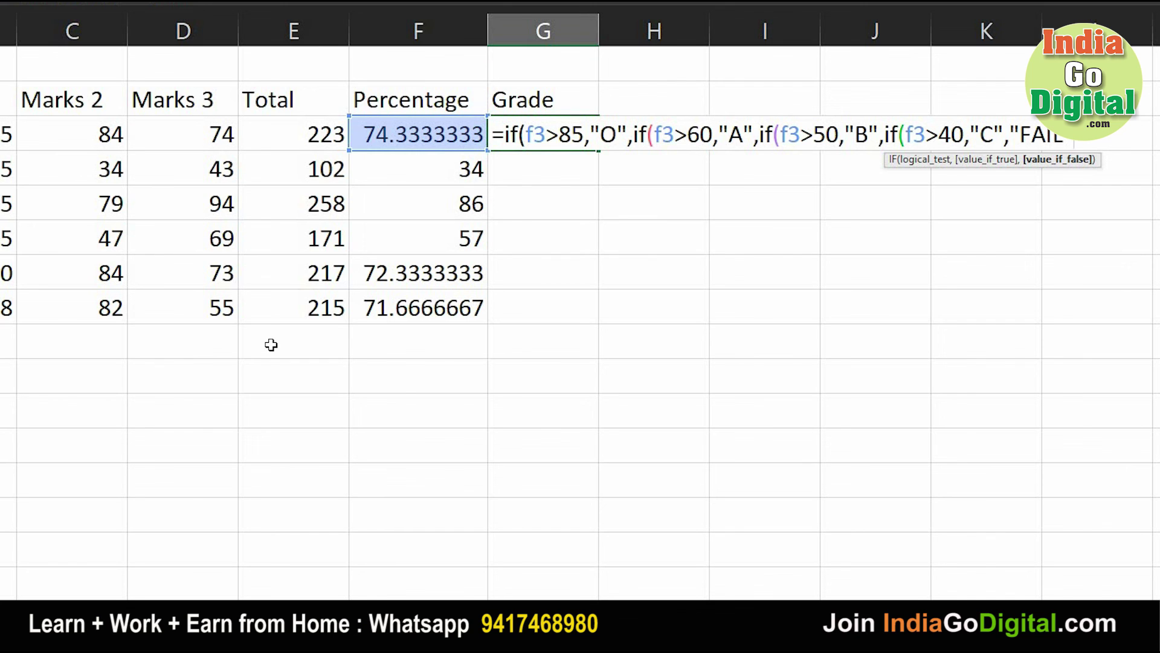
type("\")")
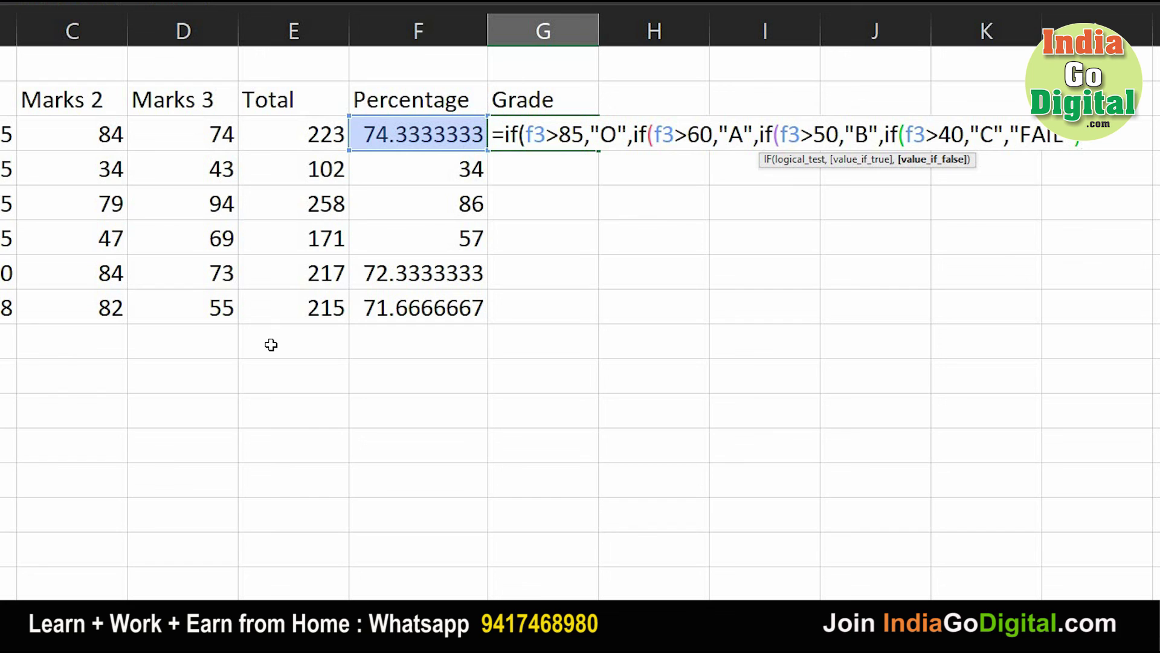
type("))")
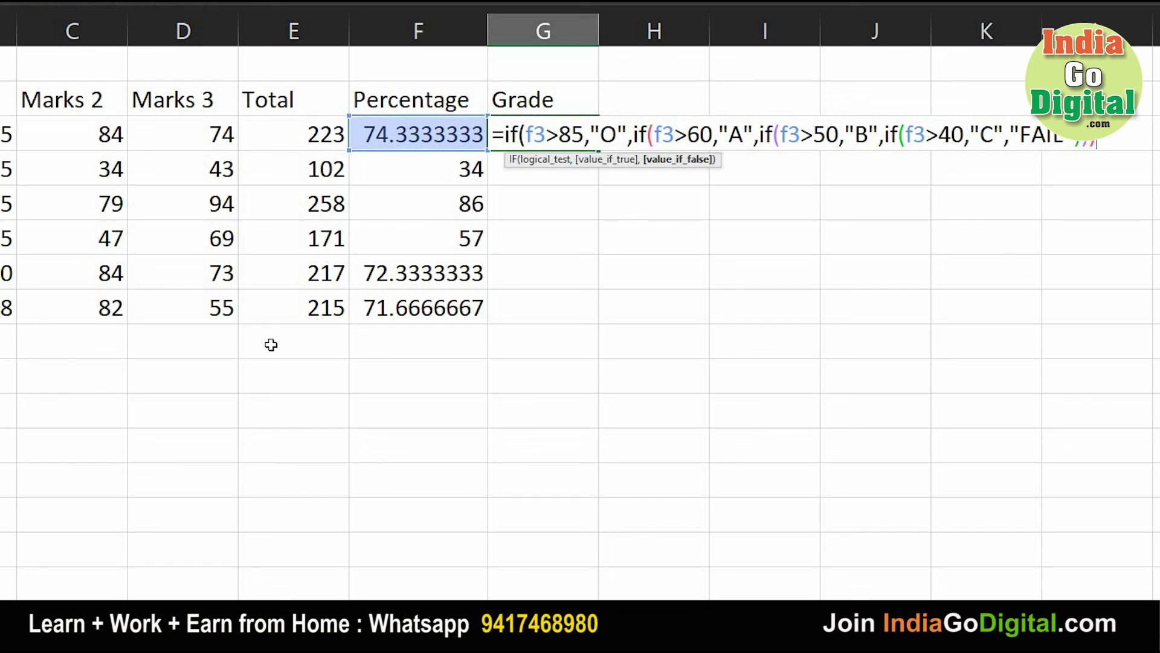
type(")")
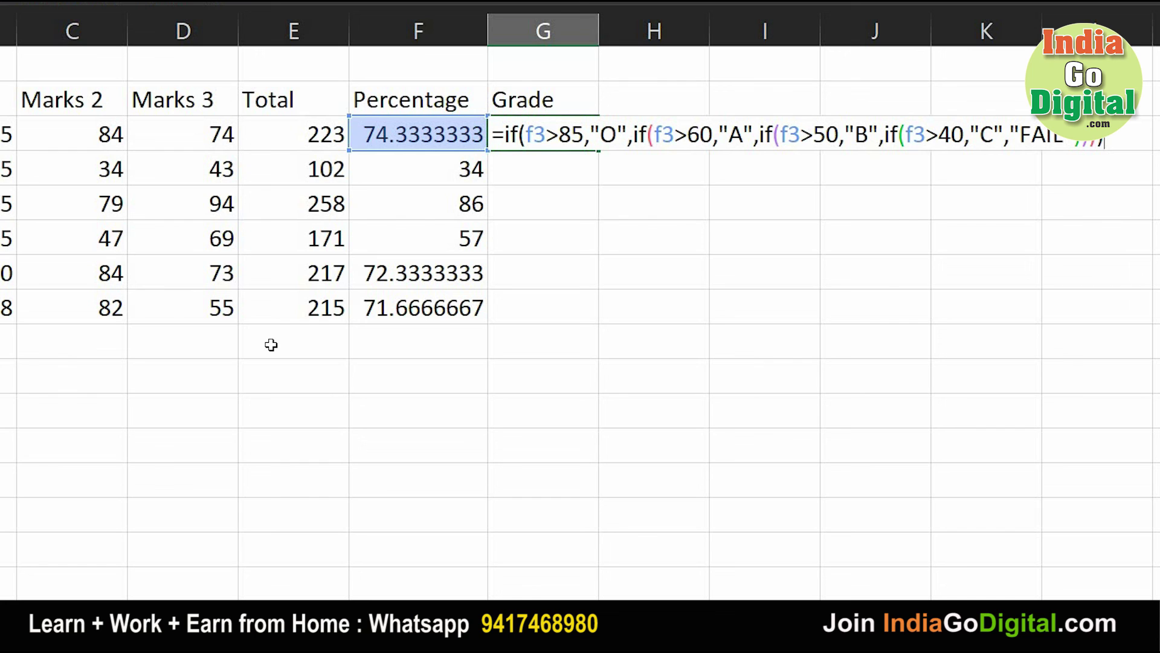
key("Return")
- Fill the grade formula down to row 8 and check the grades A, FAIL, O, B, A, A
key("Up")
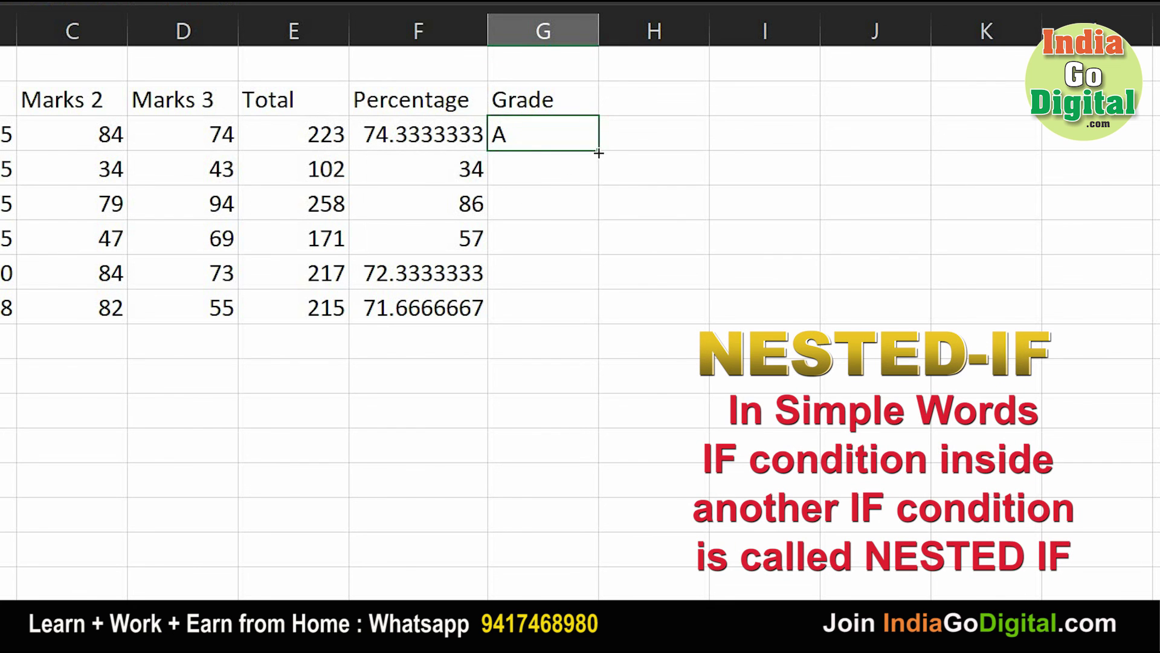
left_click_drag(604, 155, 573, 335)
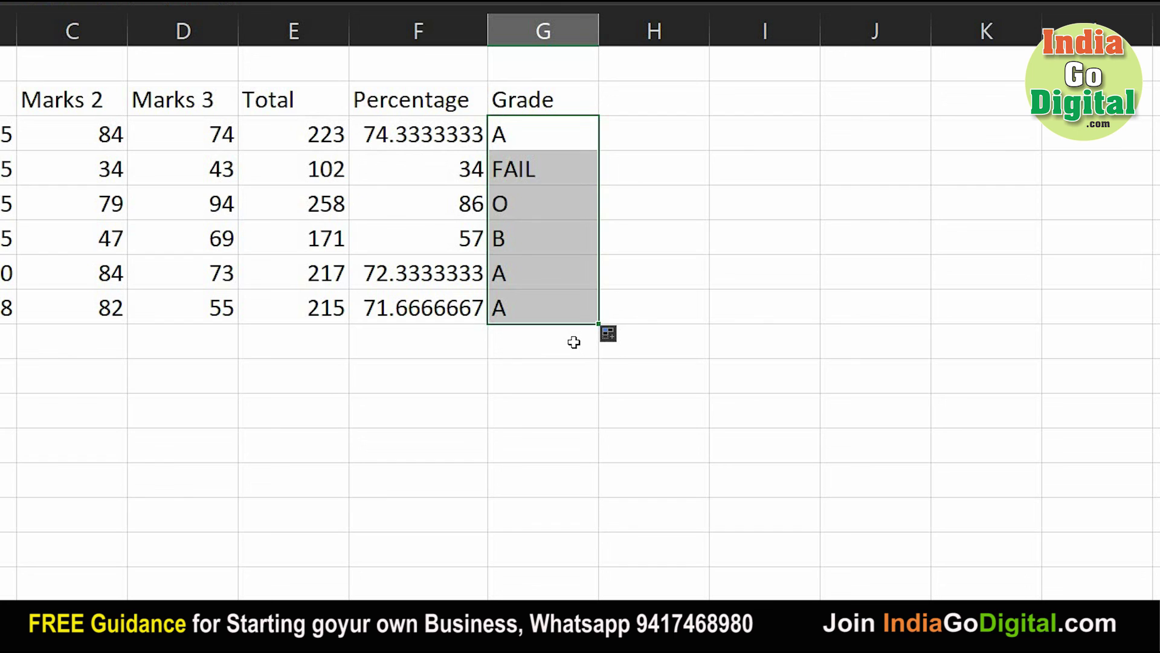
left_click(531, 171)
left_click(536, 209)
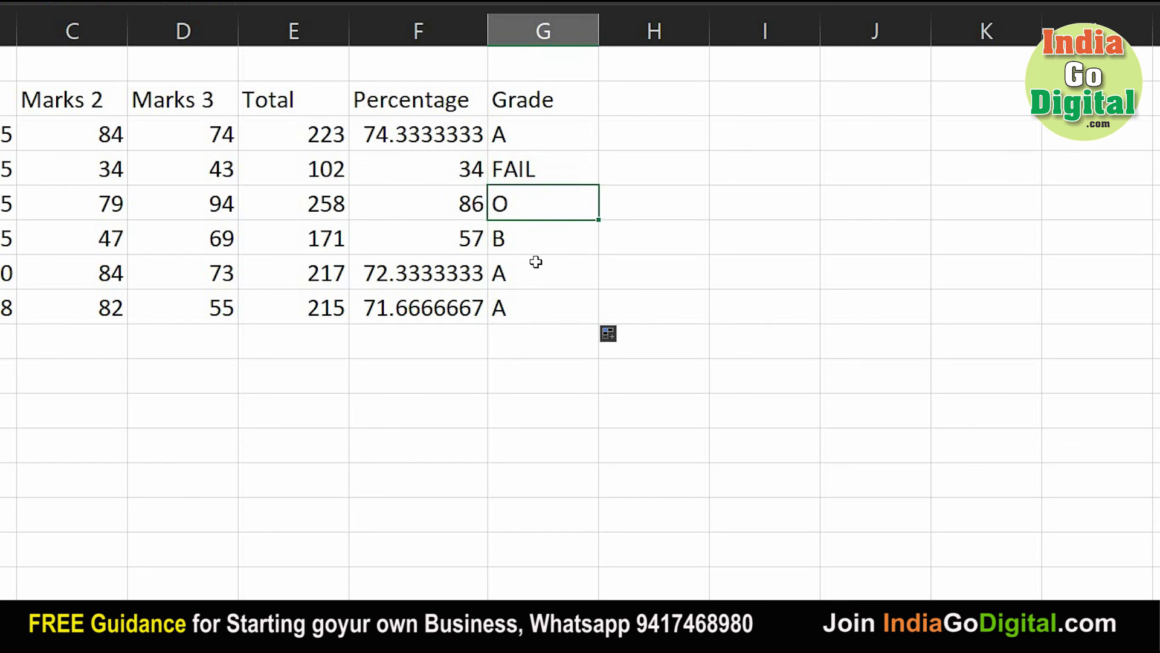
left_click(536, 266)
left_click(536, 293)
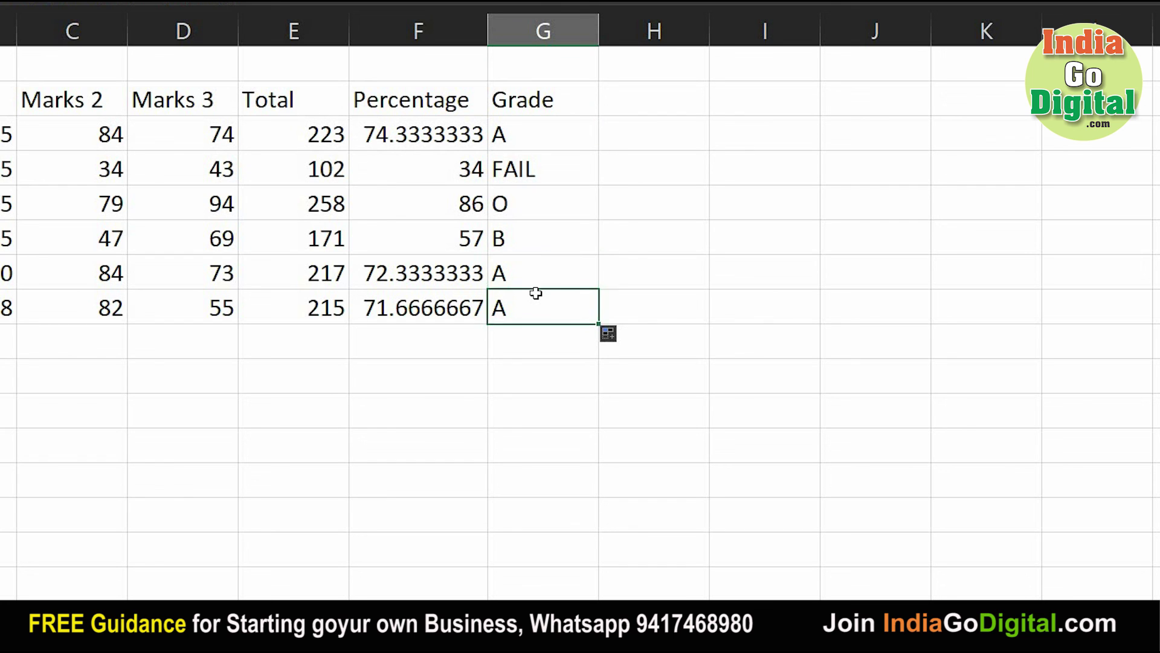